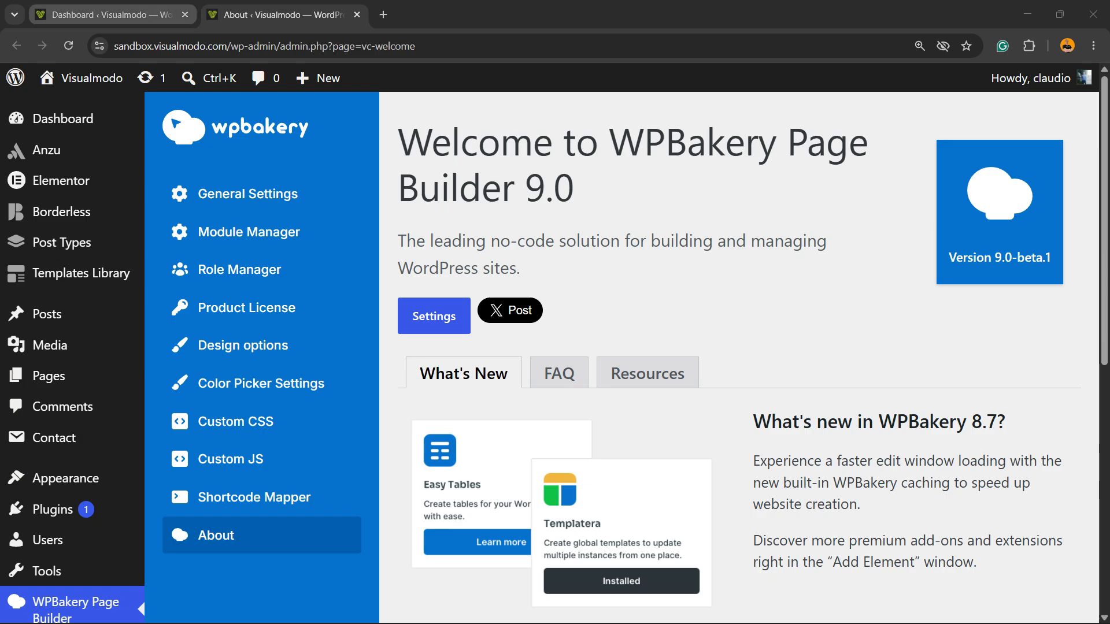
Step: Switch to the site's WordPress admin dashboard and inspect its web address
{"action": "left_click", "coordinate": [109, 15]}
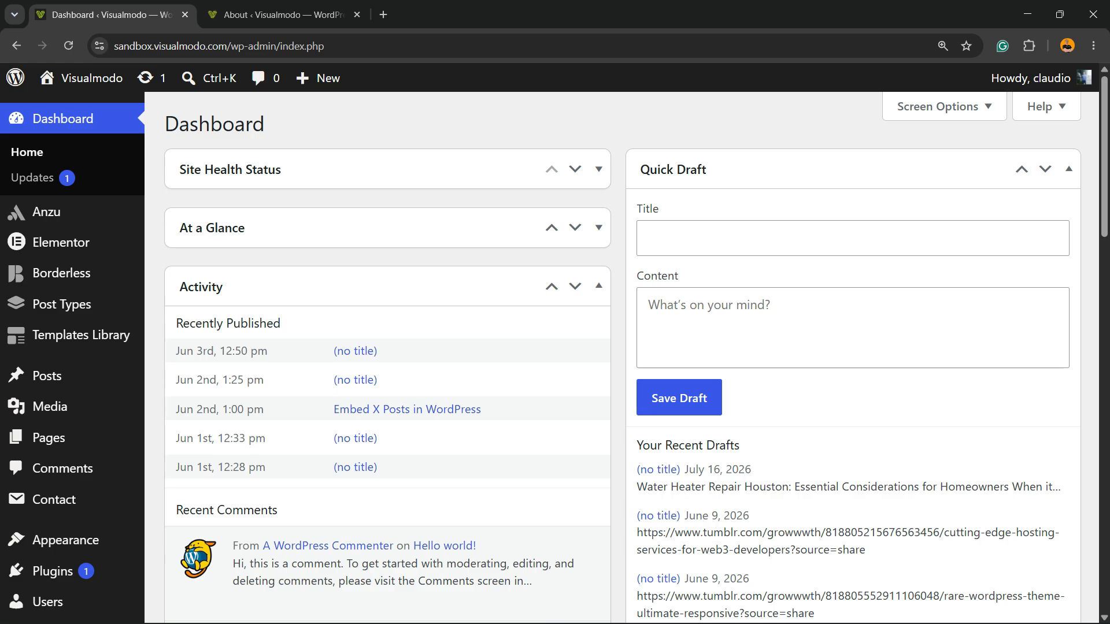
{"action": "left_click", "coordinate": [346, 46]}
{"action": "left_click", "coordinate": [347, 46]}
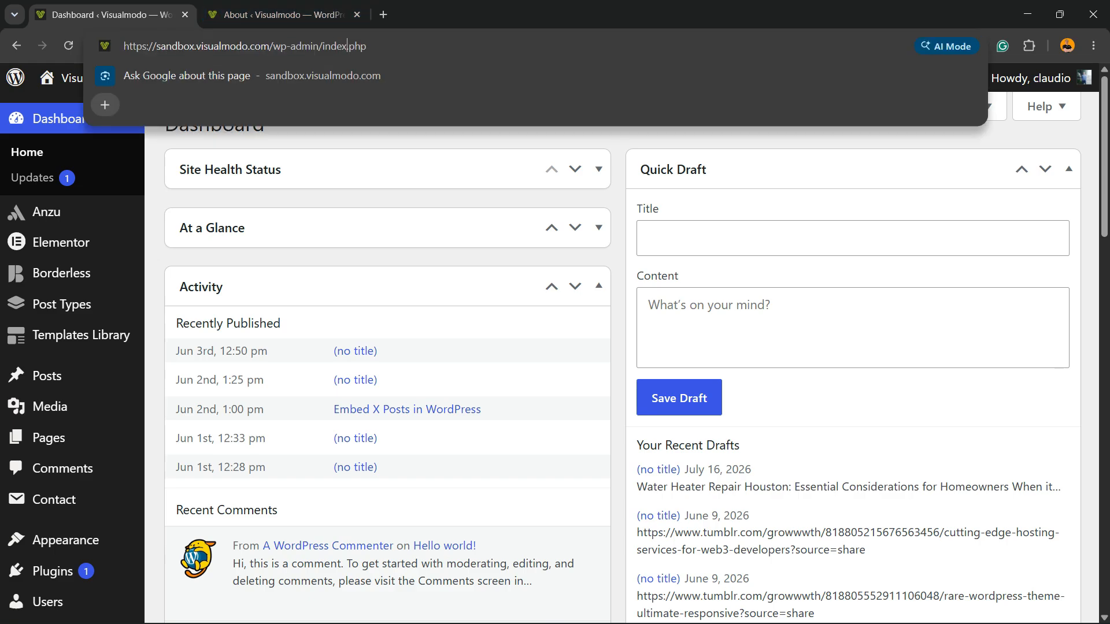
{"action": "left_click_drag", "start_coordinate": [260, 45], "coordinate": [337, 46]}
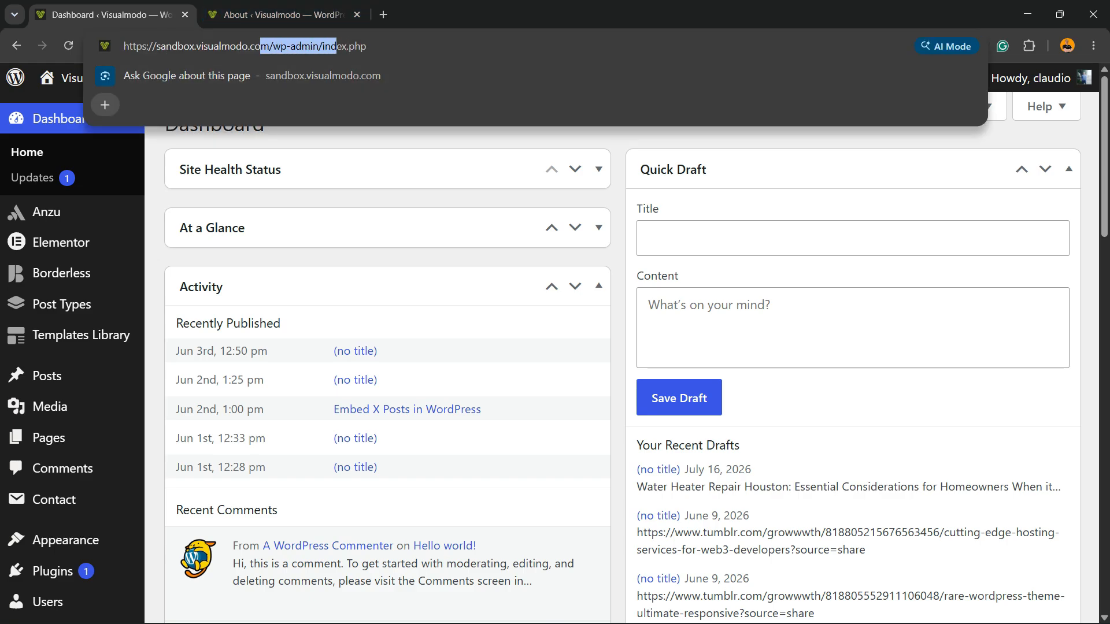
{"action": "left_click", "coordinate": [393, 137]}
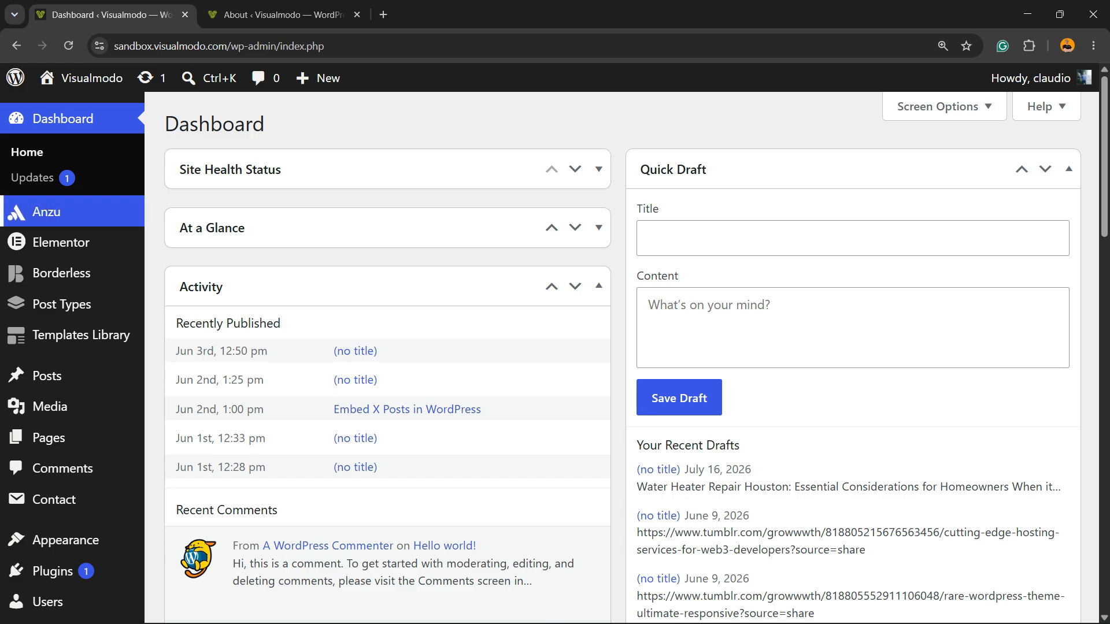
Step: Create a new page and open it in WPBakery Page Builder
{"action": "mouse_move", "coordinate": [49, 438]}
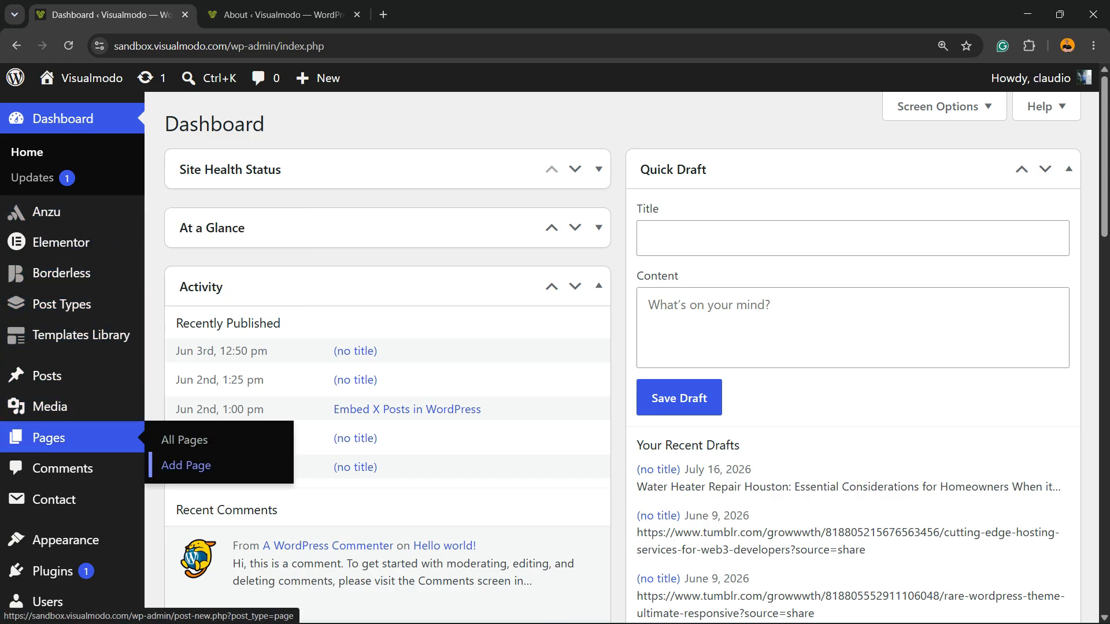
{"action": "left_click", "coordinate": [186, 466]}
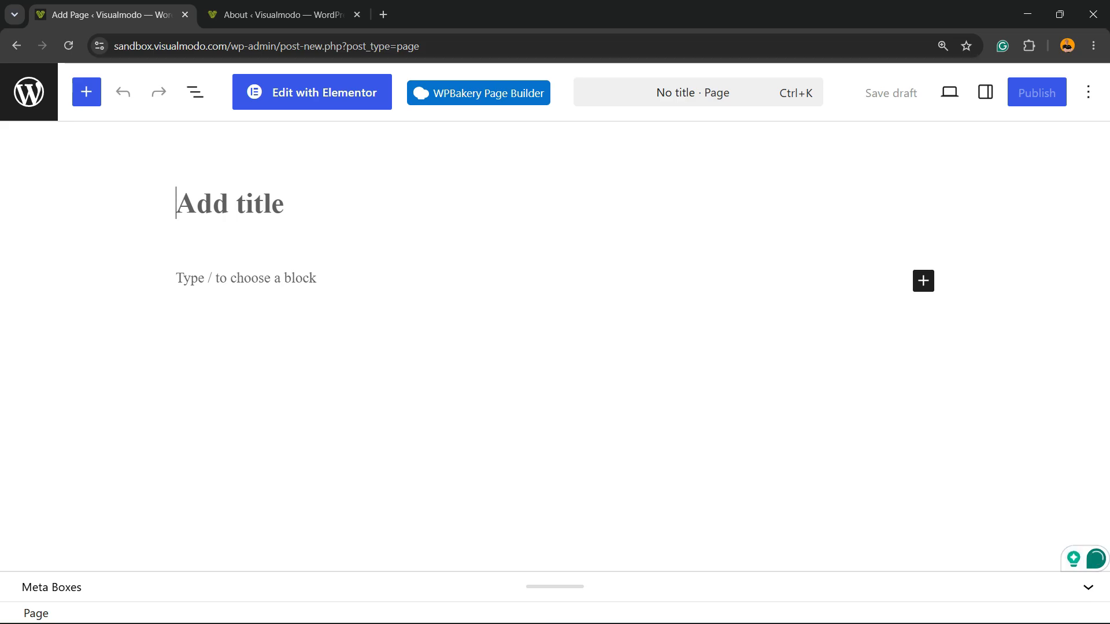
{"action": "left_click", "coordinate": [478, 93]}
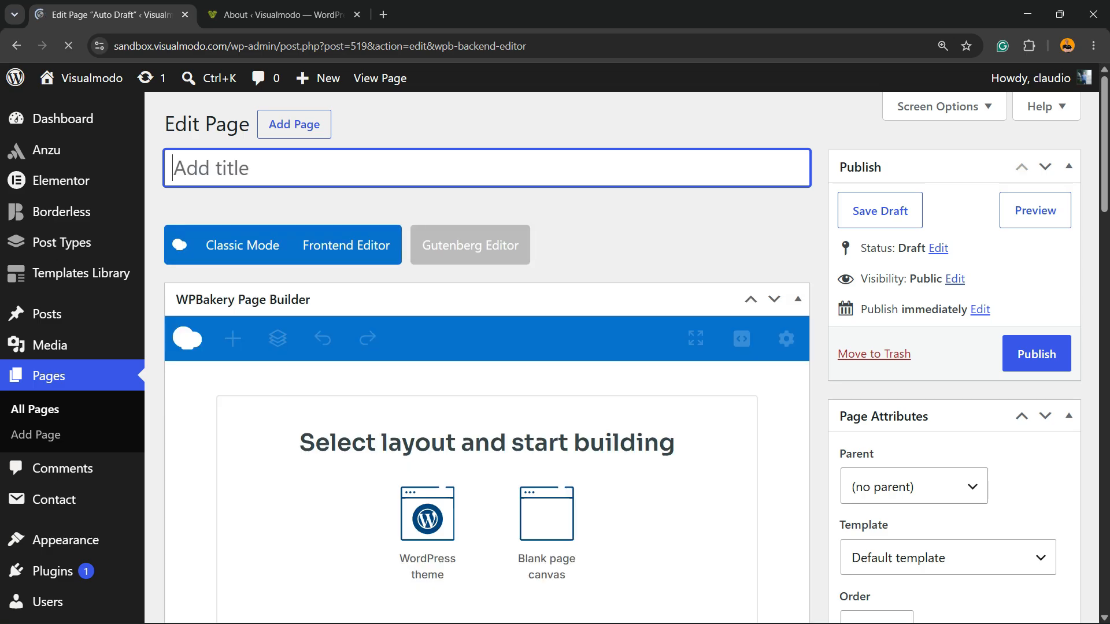
Step: Title the page "cxsdcsdcs" and start its layout from the blank page canvas
{"action": "type", "text": "cxsdcsdcs"}
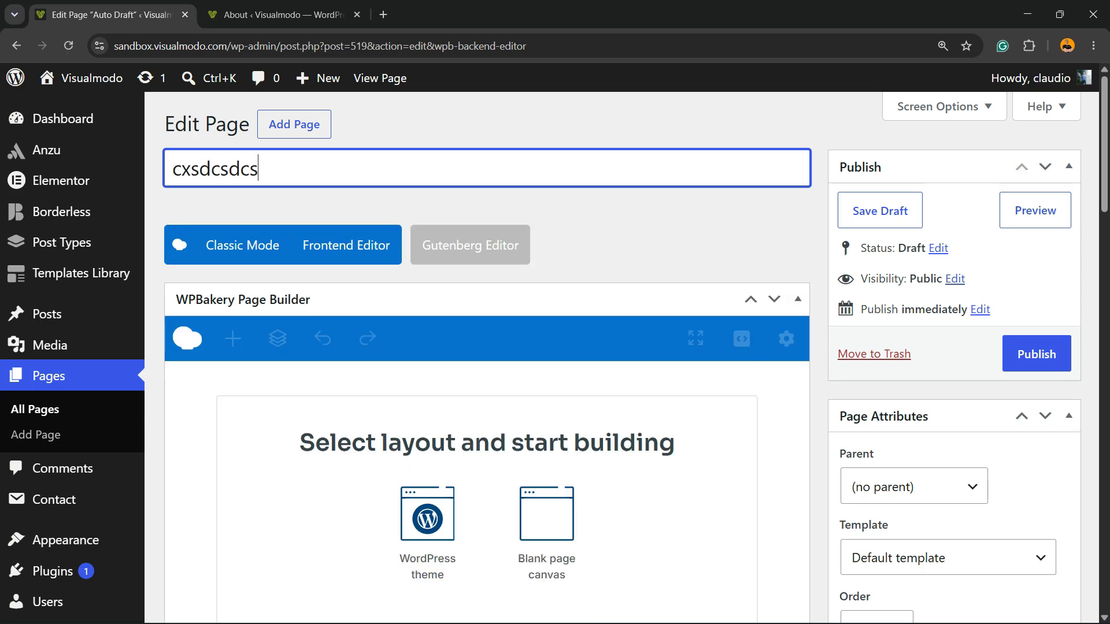
{"action": "key", "text": "Tab"}
{"action": "scroll", "coordinate": [529, 376], "scroll_direction": "down", "scroll_amount": 2}
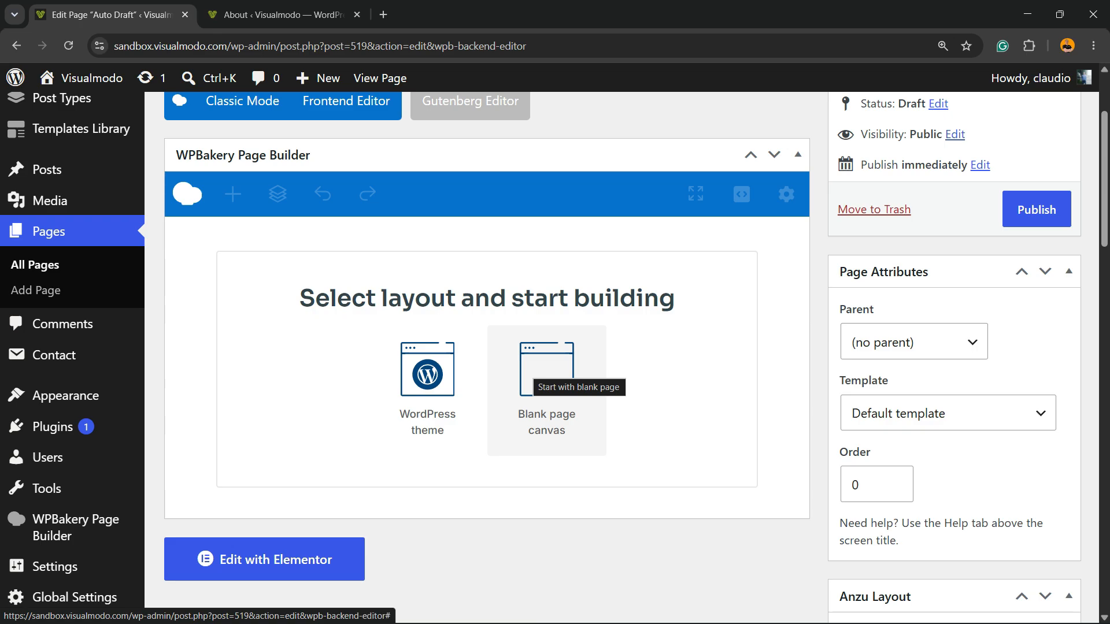
{"action": "left_click", "coordinate": [527, 370]}
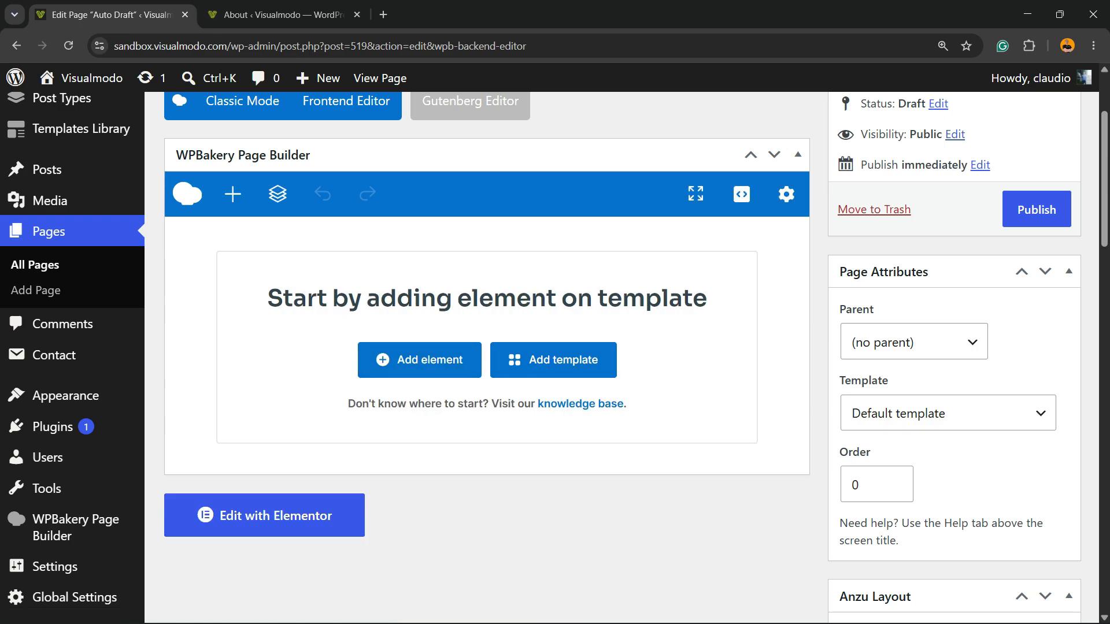
Step: Add a Contact Form 7 element that uses Contact form 1 and save it
{"action": "left_click", "coordinate": [420, 360]}
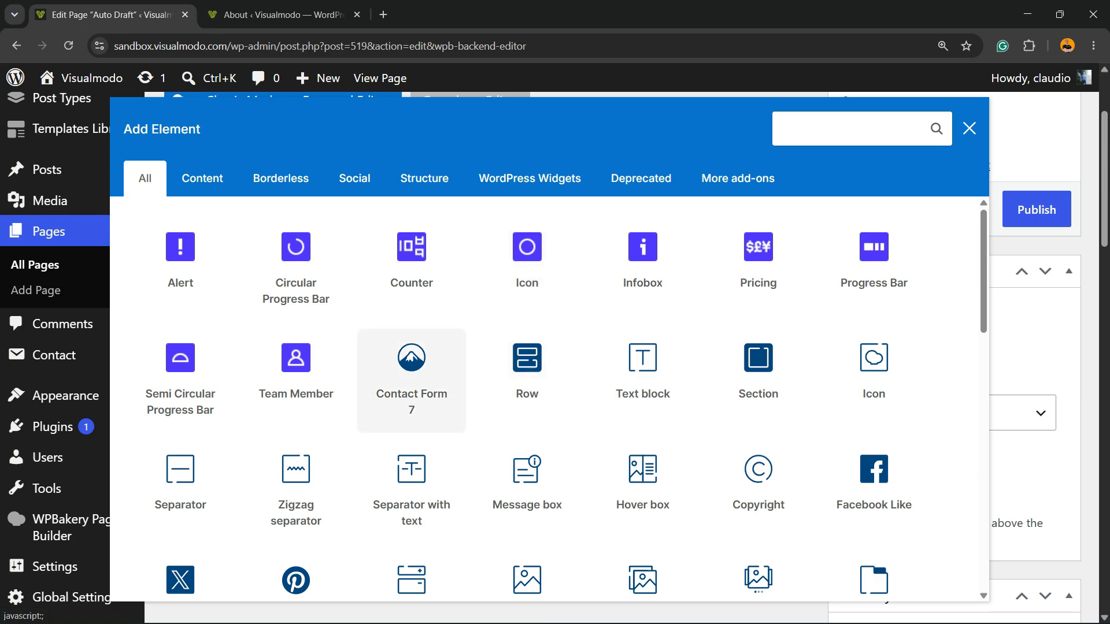
{"action": "left_click", "coordinate": [412, 370]}
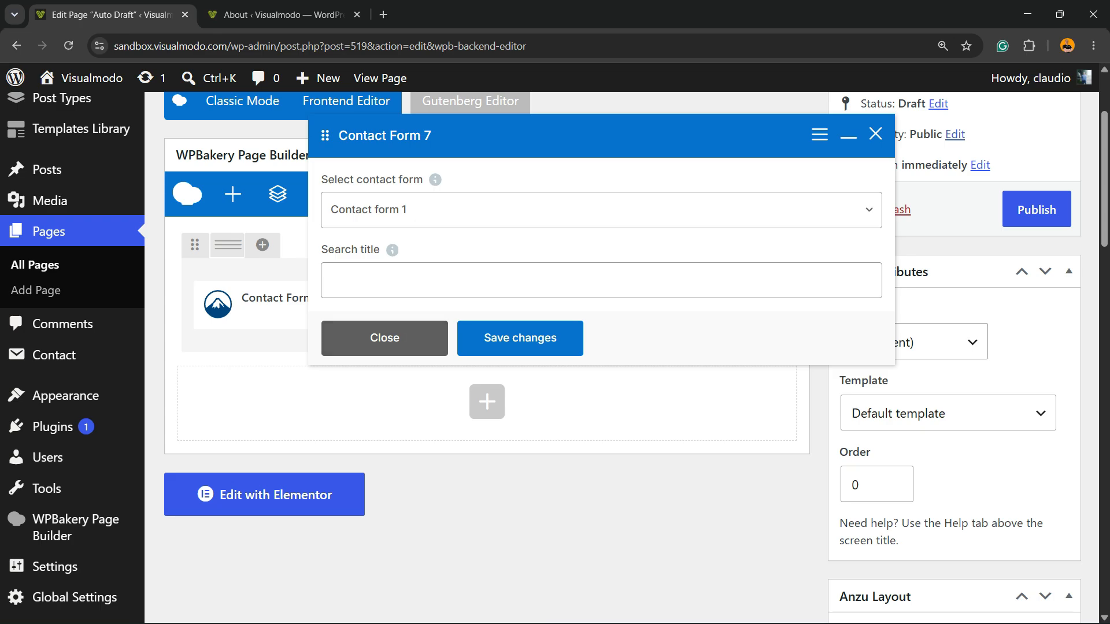
{"action": "left_click", "coordinate": [520, 338]}
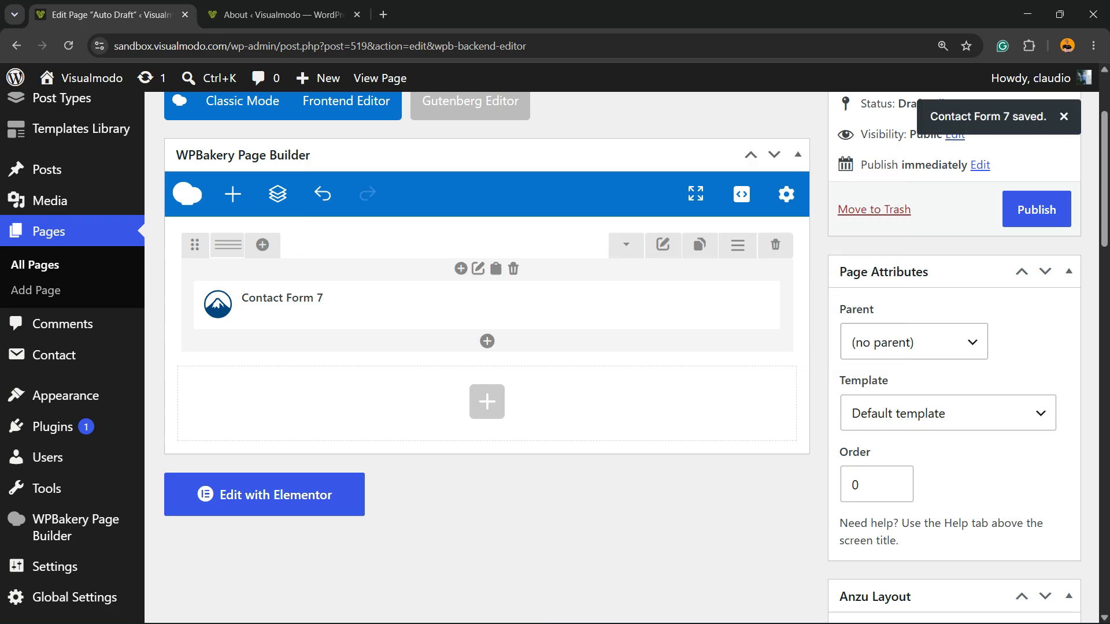
Step: Add a new row below the contact form and split it into two equal columns
{"action": "left_click", "coordinate": [487, 402]}
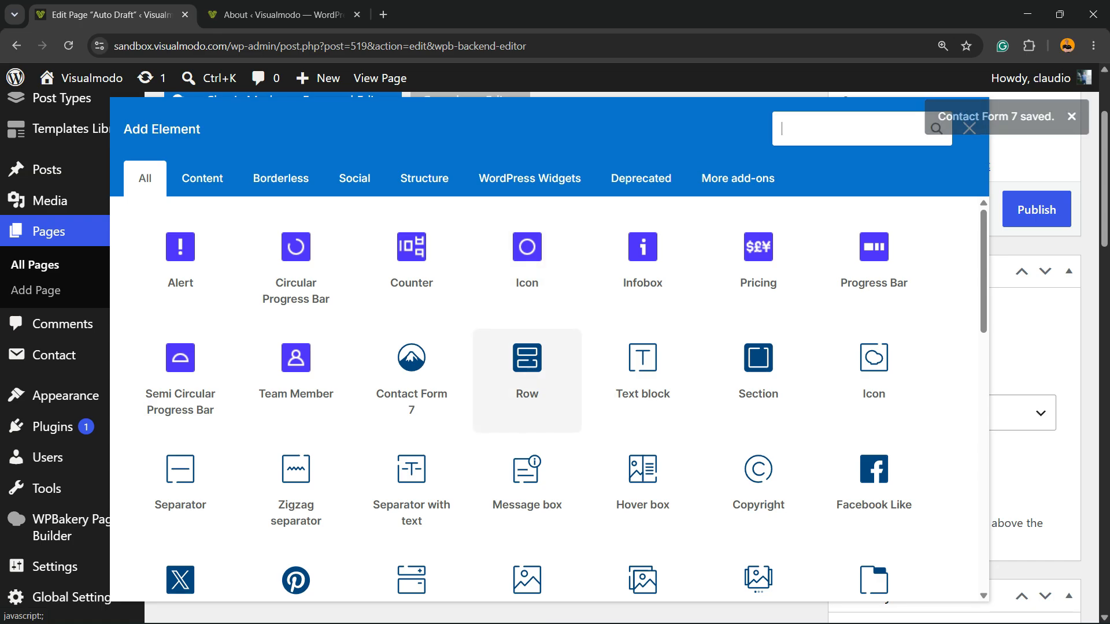
{"action": "left_click", "coordinate": [527, 370]}
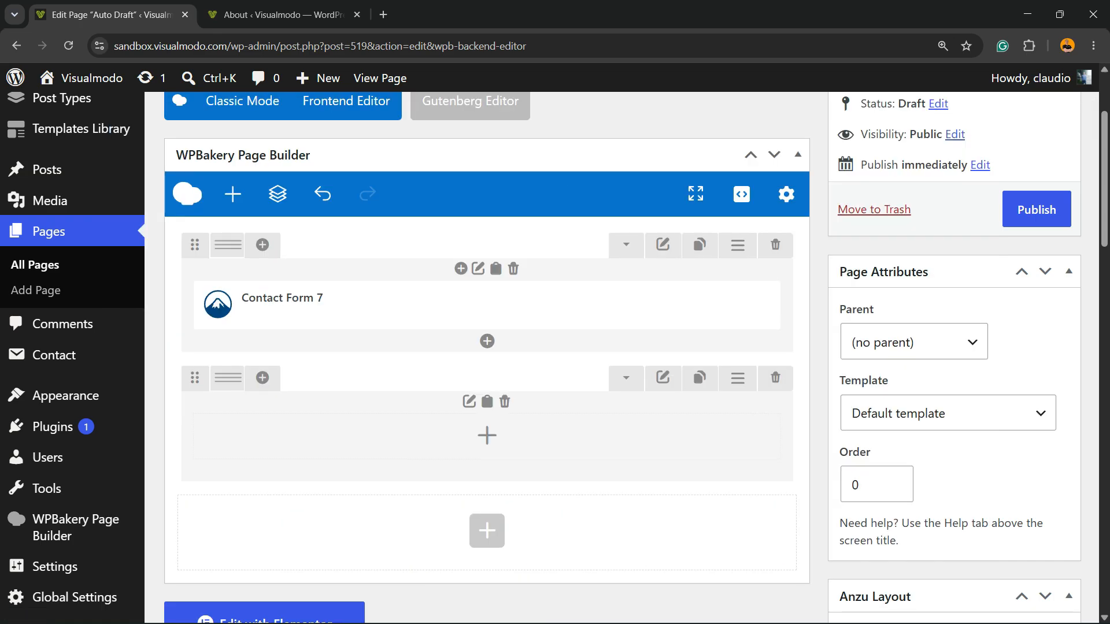
{"action": "mouse_move", "coordinate": [229, 378]}
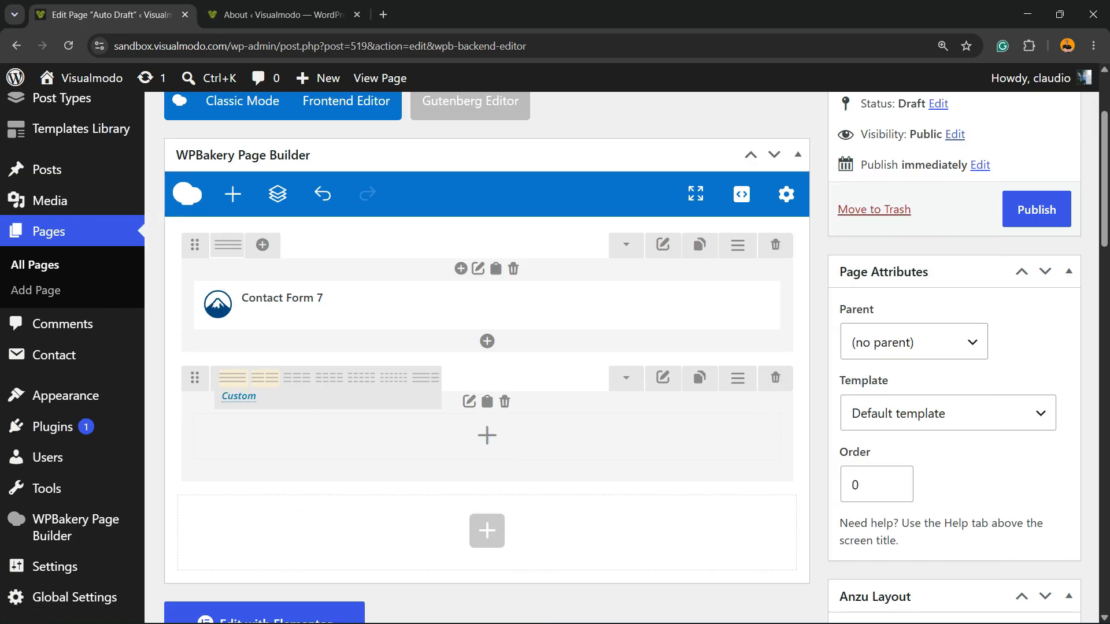
{"action": "left_click", "coordinate": [265, 378]}
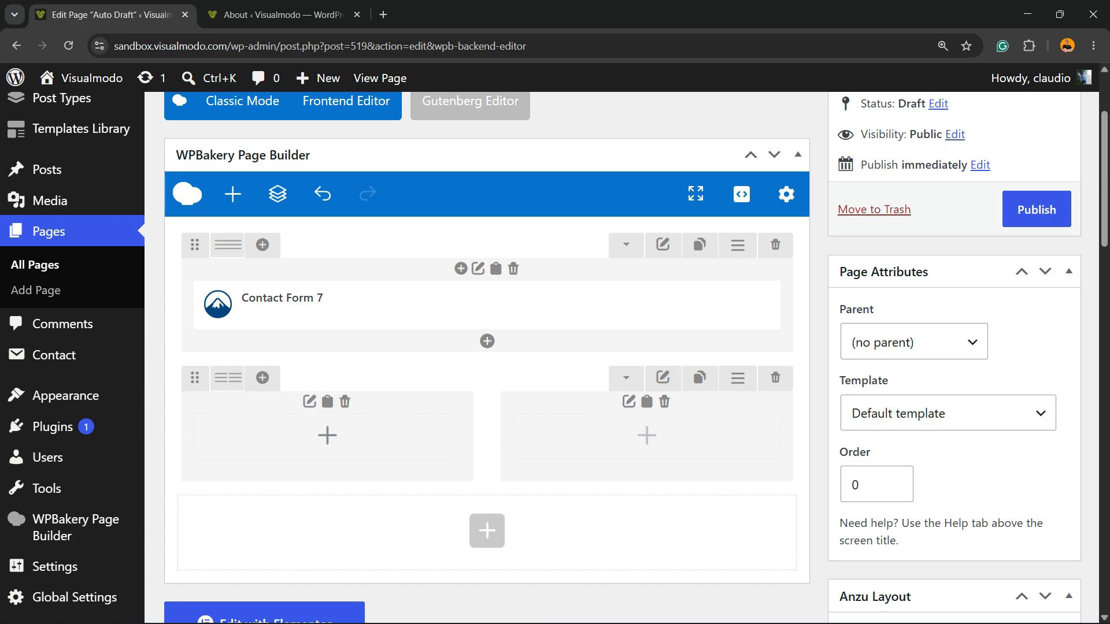
Step: Add a Copyright element to the first column of the two-column row
{"action": "left_click", "coordinate": [327, 435]}
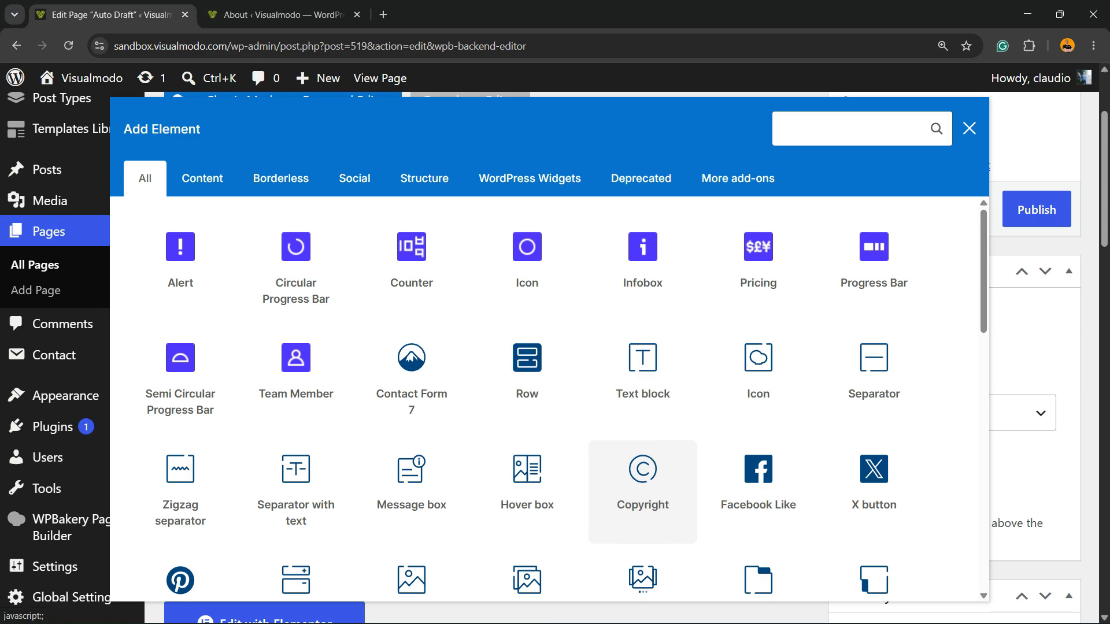
{"action": "left_click", "coordinate": [649, 449]}
{"action": "mouse_move", "coordinate": [389, 368]}
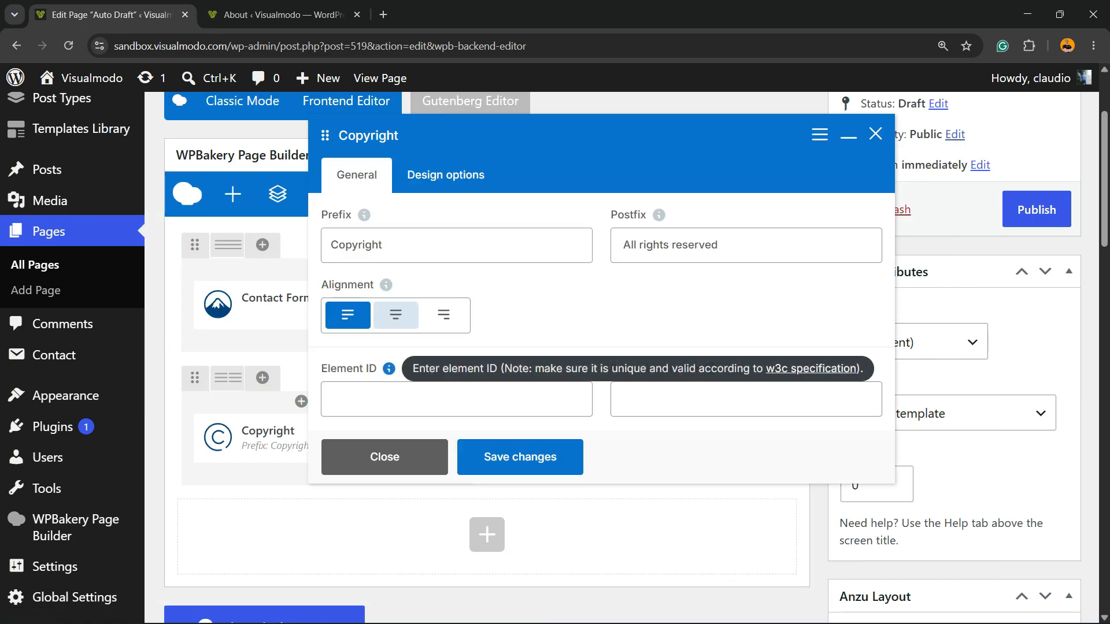
Step: Review the prefix and postfix texts of the Copyright element
{"action": "double_click", "coordinate": [407, 245]}
{"action": "key", "text": "ctrl+a"}
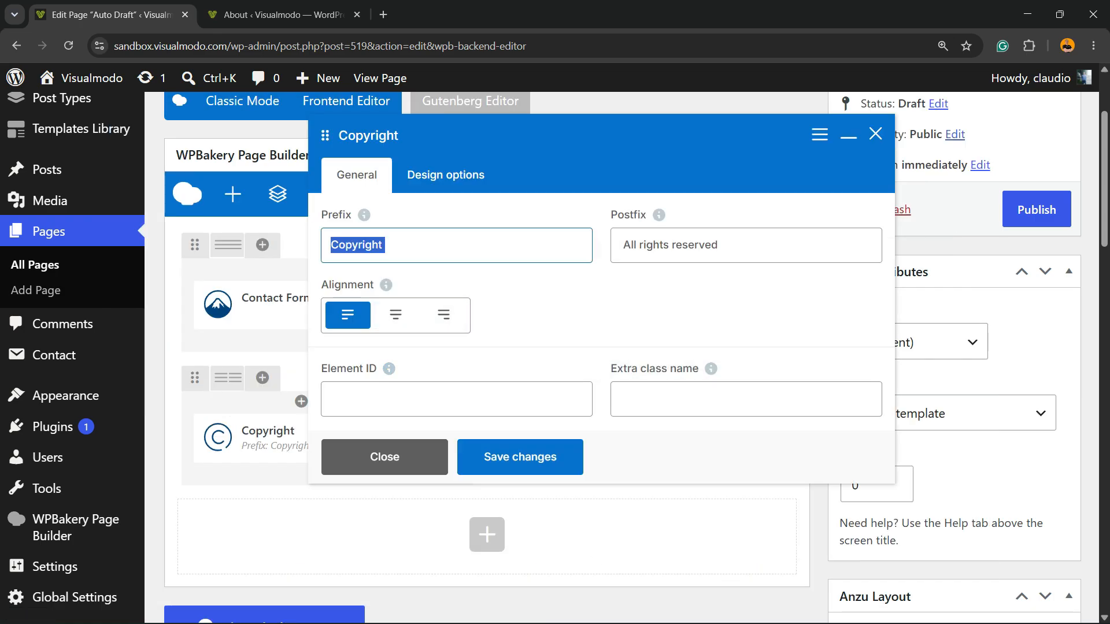
{"action": "triple_click", "coordinate": [744, 245]}
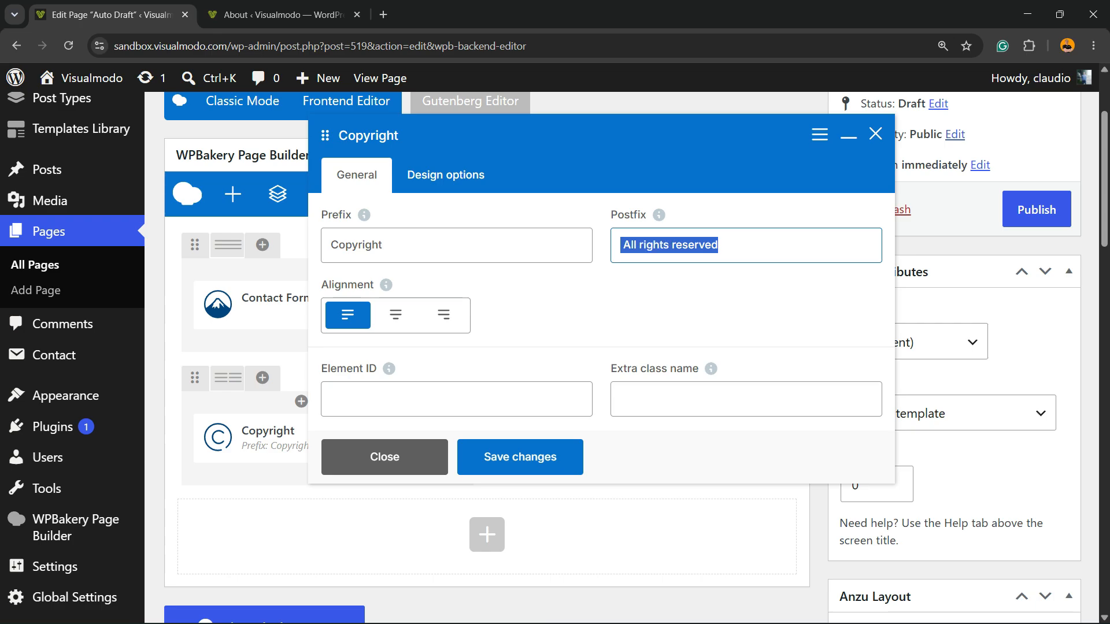
{"action": "double_click", "coordinate": [744, 245]}
{"action": "key", "text": "ctrl+a"}
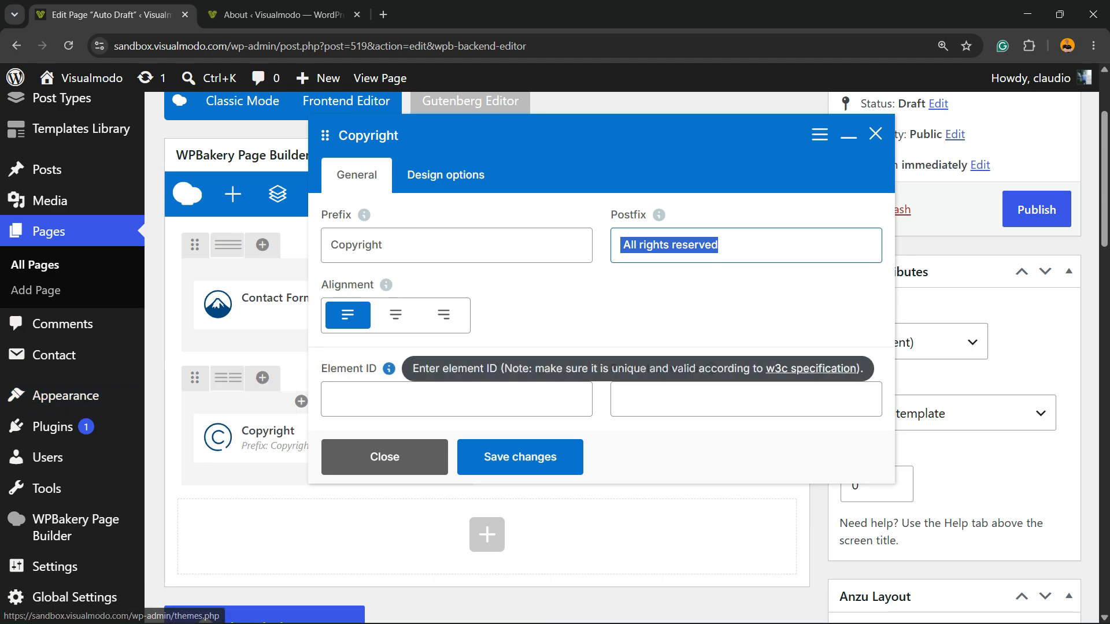
Step: Try center and right alignment for the Copyright element and return it to left alignment
{"action": "left_click", "coordinate": [396, 315]}
{"action": "left_click", "coordinate": [443, 315]}
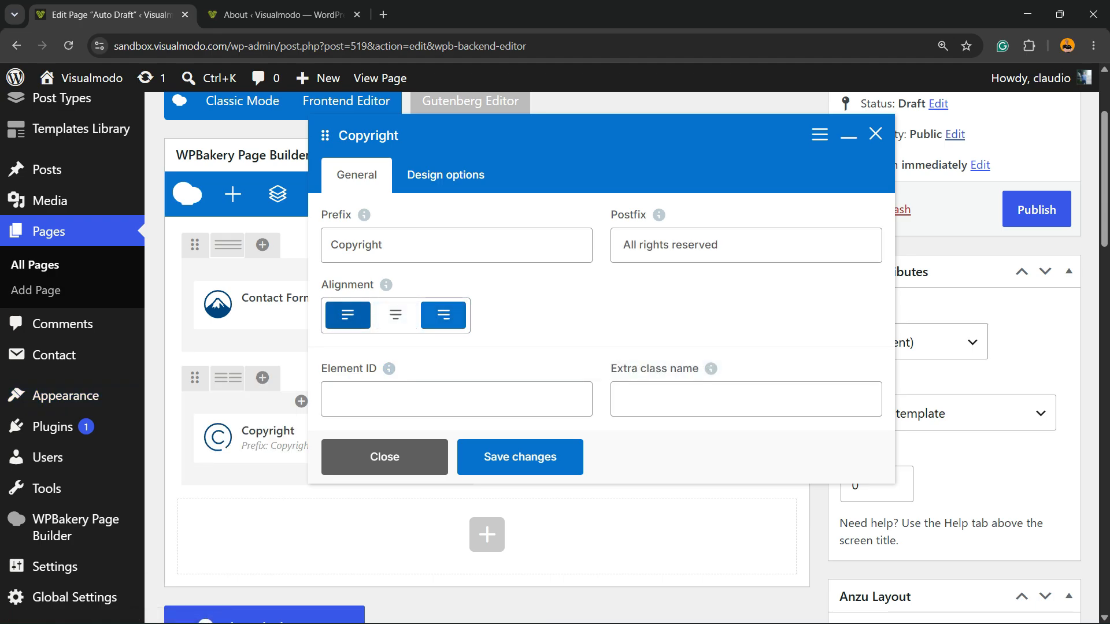
{"action": "left_click", "coordinate": [347, 315]}
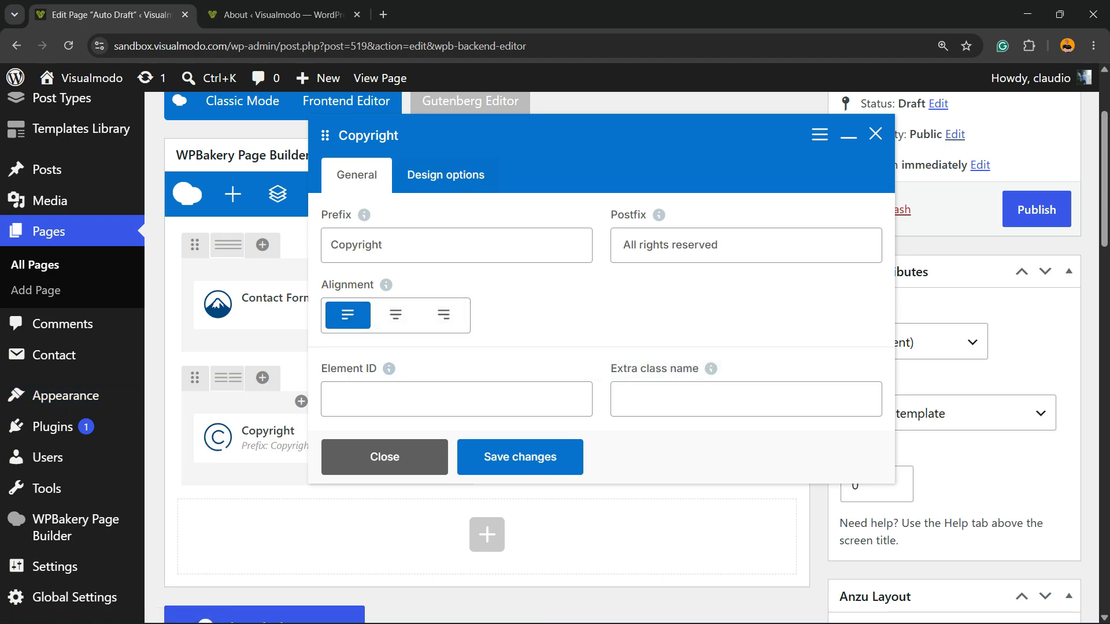
Step: Look through the Copyright element's design options and save the element
{"action": "left_click", "coordinate": [446, 175]}
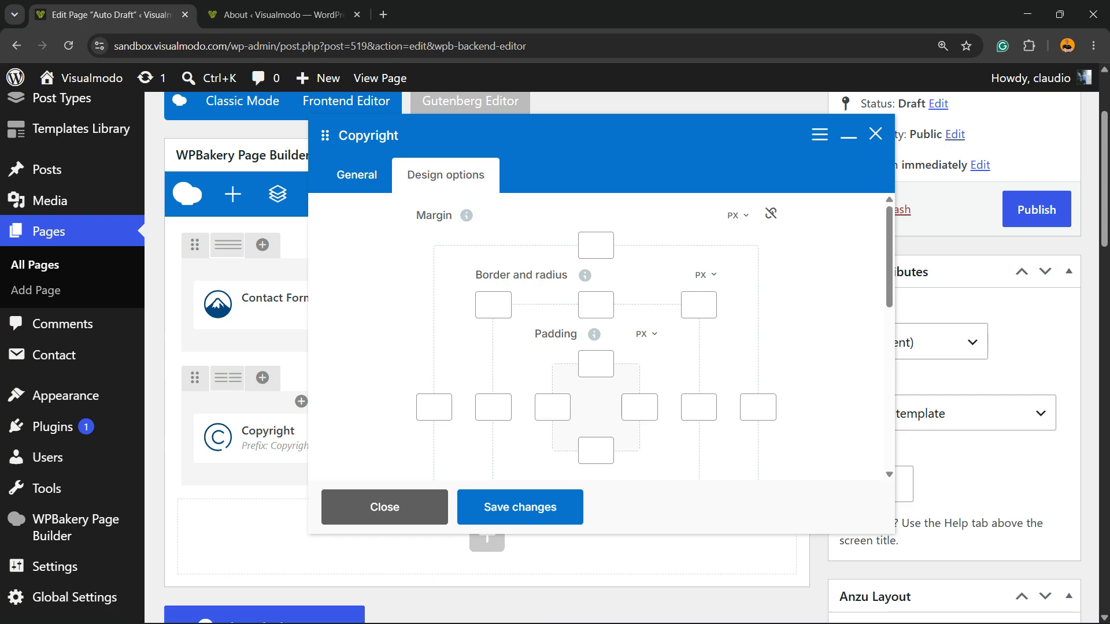
{"action": "scroll", "coordinate": [601, 335], "scroll_direction": "down", "scroll_amount": 6}
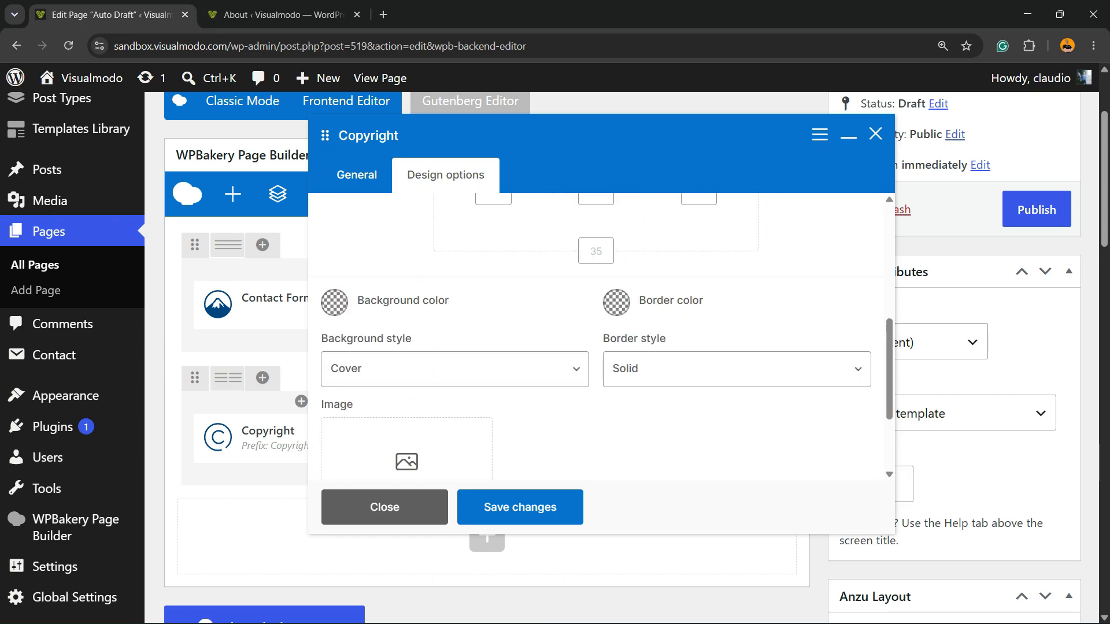
{"action": "left_click", "coordinate": [520, 507]}
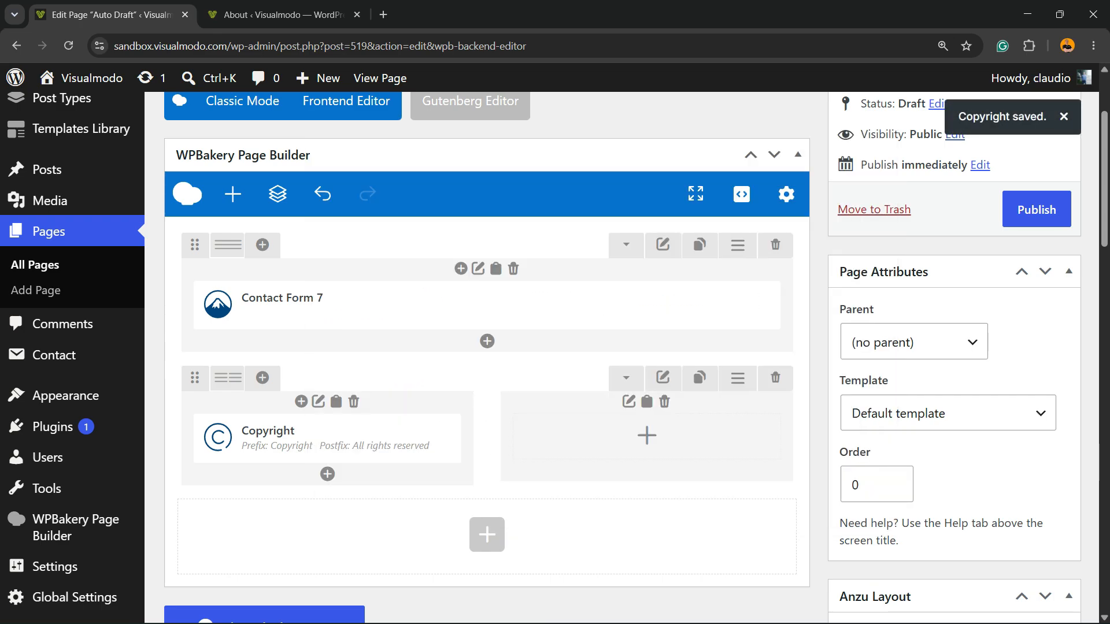
Step: Preview the page and examine the copyright line below the contact form, including its year
{"action": "scroll", "coordinate": [1035, 211], "scroll_direction": "up", "scroll_amount": 2}
{"action": "left_click", "coordinate": [1031, 213]}
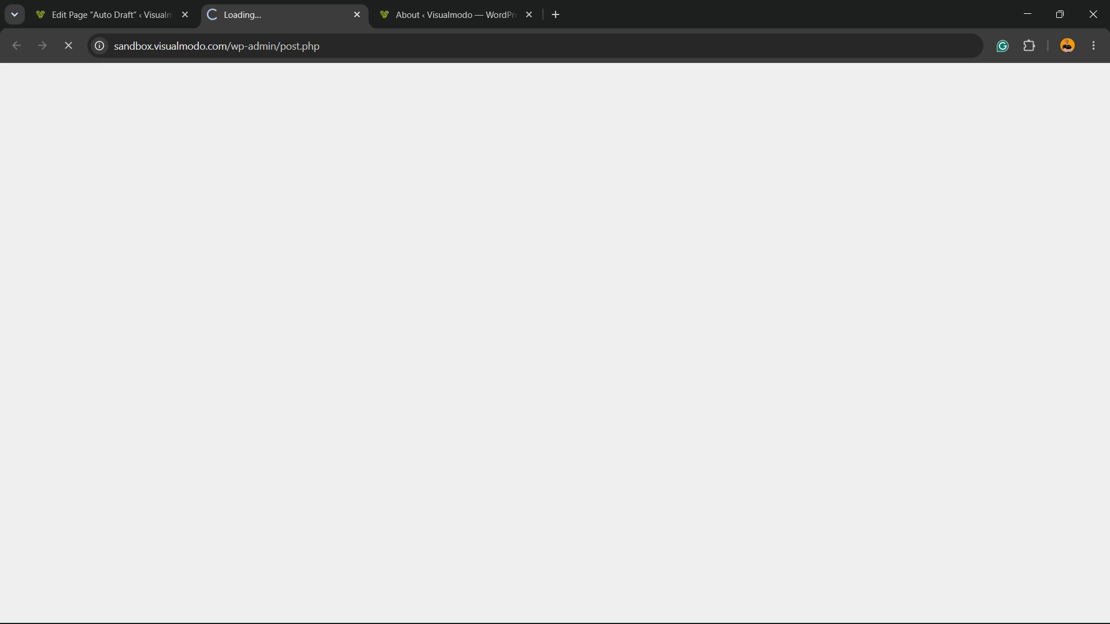
{"action": "scroll", "coordinate": [549, 347], "scroll_direction": "down", "scroll_amount": 2}
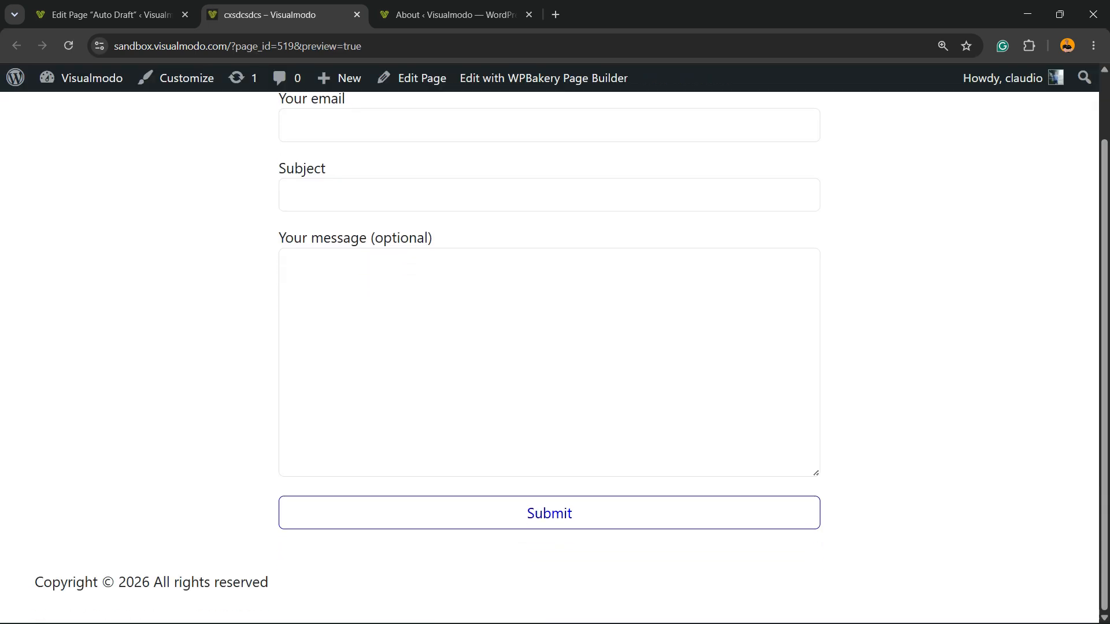
{"action": "triple_click", "coordinate": [152, 583]}
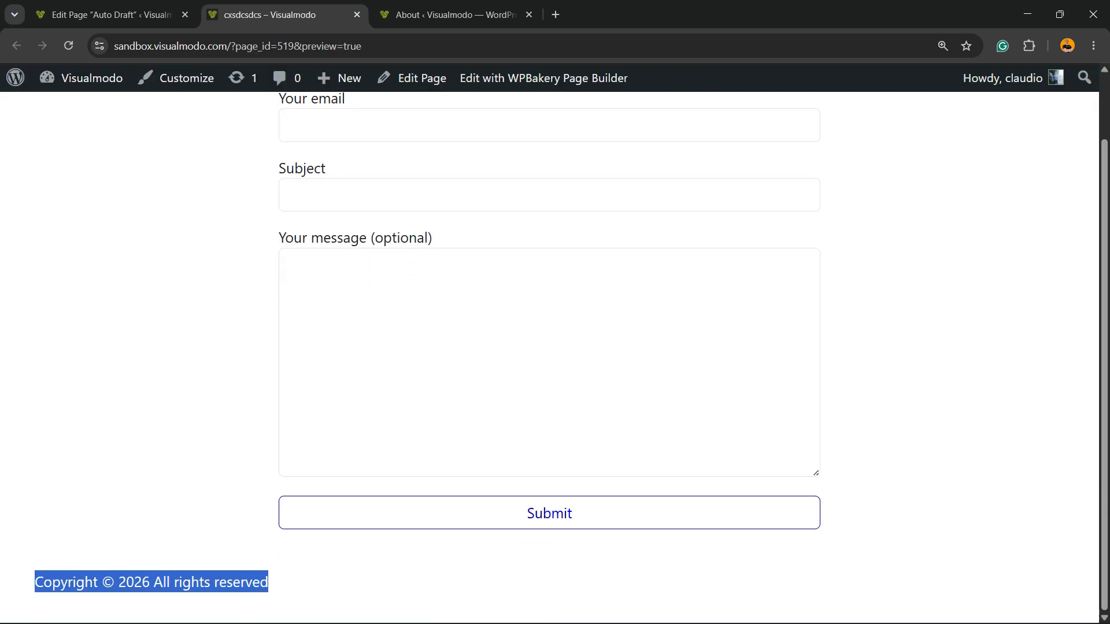
{"action": "left_click", "coordinate": [152, 582]}
{"action": "triple_click", "coordinate": [136, 582]}
{"action": "double_click", "coordinate": [136, 582]}
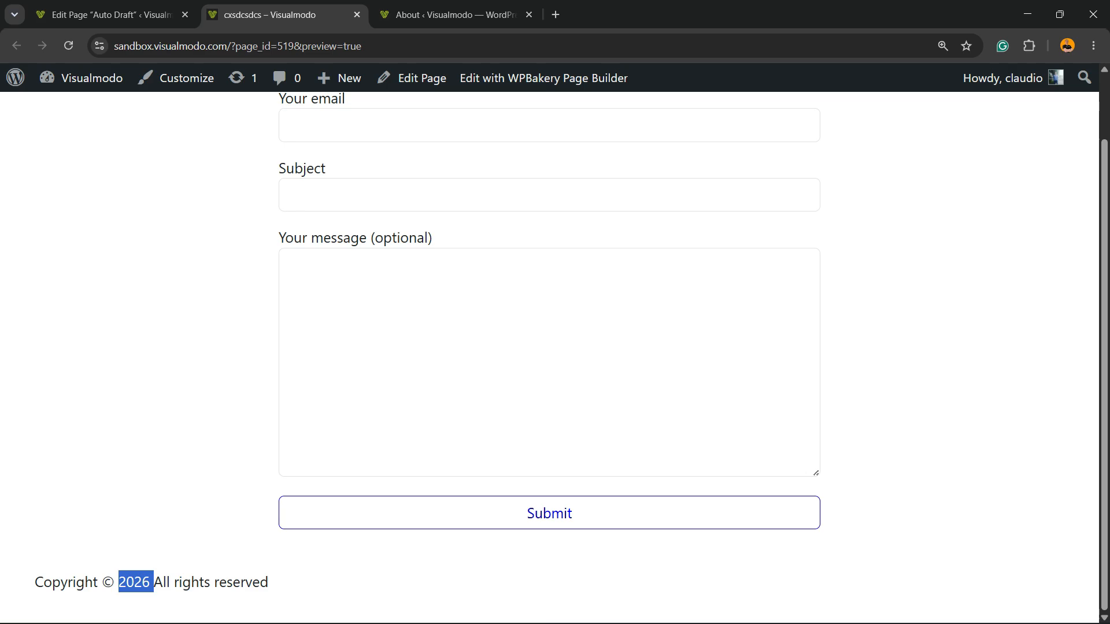
{"action": "scroll", "coordinate": [550, 347], "scroll_direction": "up", "scroll_amount": 1}
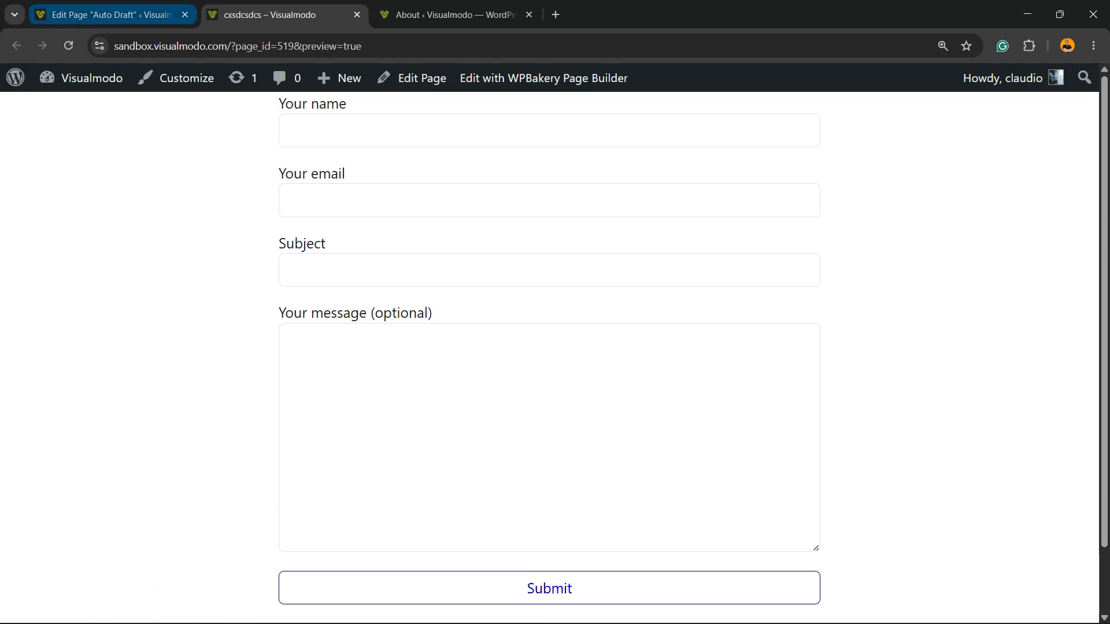
Step: Return to the page editor and open the design options of the row containing Contact Form 7
{"action": "left_click", "coordinate": [112, 15]}
{"action": "scroll", "coordinate": [463, 307], "scroll_direction": "down", "scroll_amount": 2}
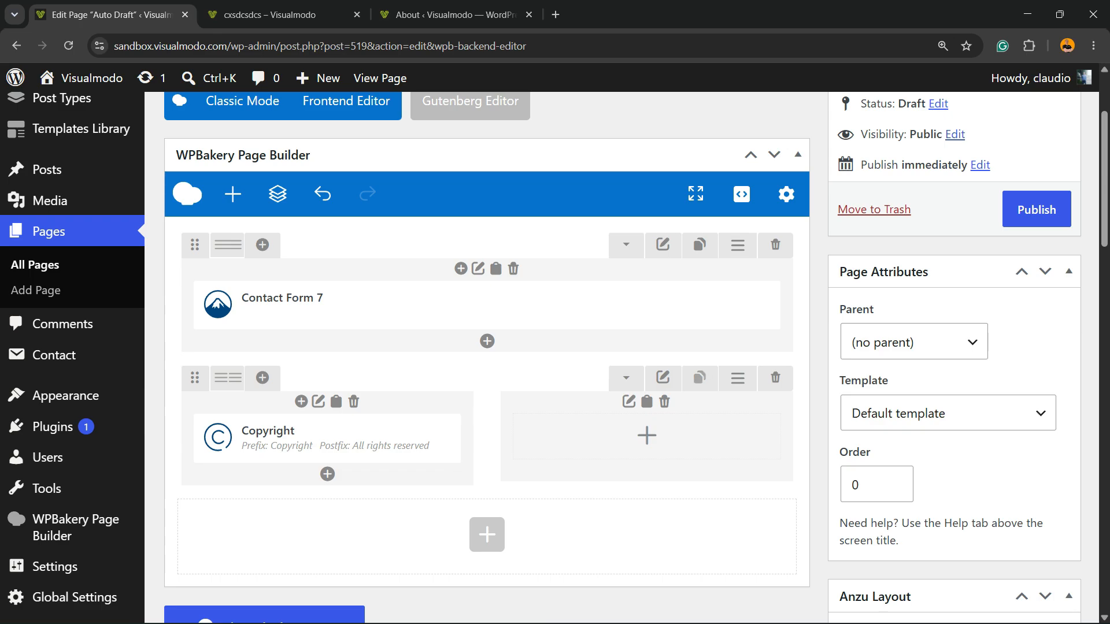
{"action": "left_click", "coordinate": [663, 244]}
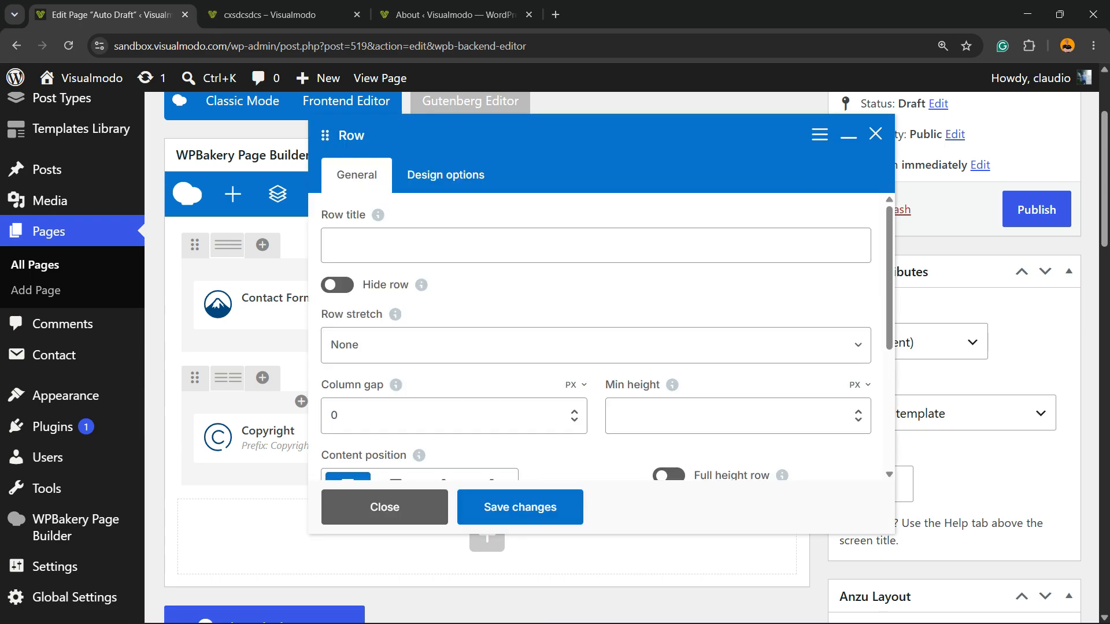
{"action": "left_click", "coordinate": [446, 174]}
{"action": "scroll", "coordinate": [595, 336], "scroll_direction": "down", "scroll_amount": 2}
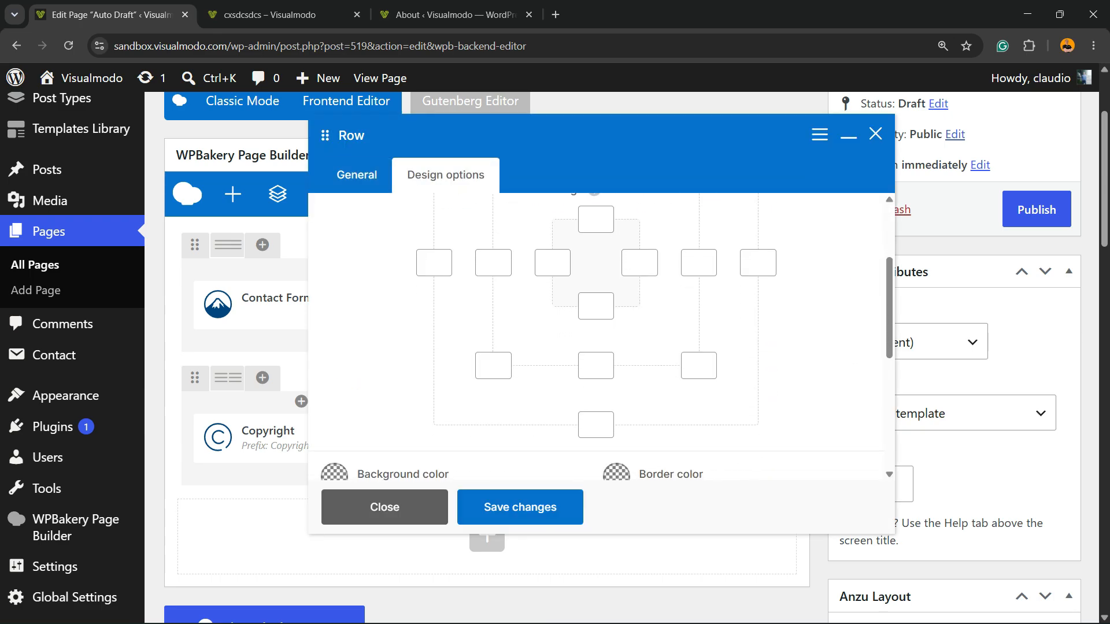
{"action": "scroll", "coordinate": [596, 337], "scroll_direction": "up", "scroll_amount": 1}
{"action": "scroll", "coordinate": [596, 337], "scroll_direction": "up", "scroll_amount": 2}
Step: Set the contact form row's bottom padding to 51 px and save the row
{"action": "left_click", "coordinate": [596, 451]}
{"action": "type", "text": "1"}
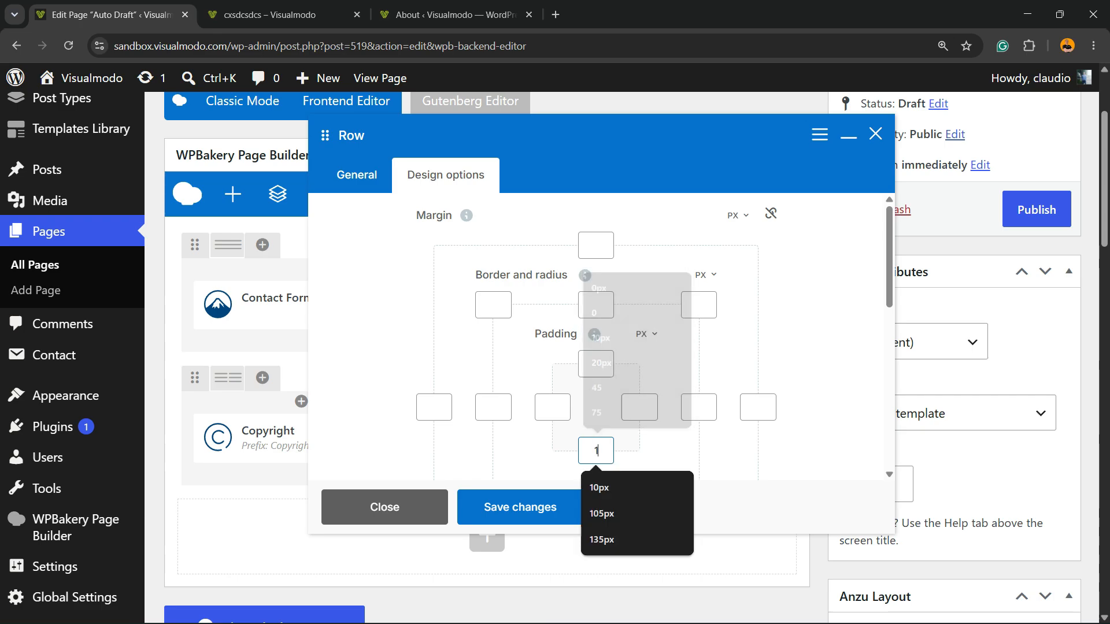
{"action": "key", "text": "Down"}
{"action": "key", "text": "Down"}
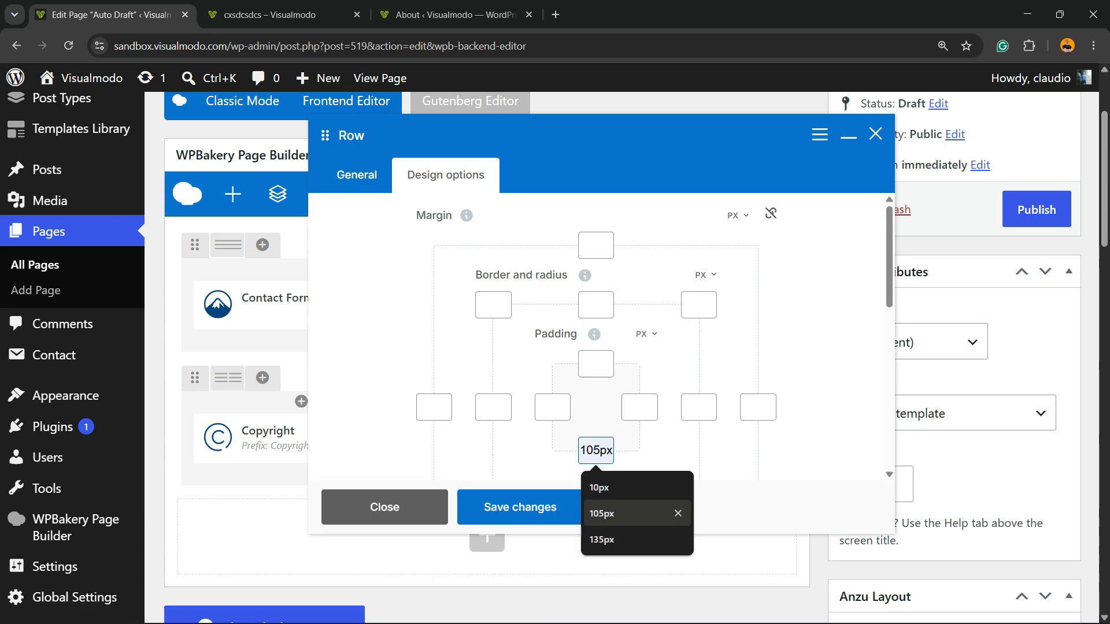
{"action": "key", "text": "Up"}
{"action": "key", "text": "Up"}
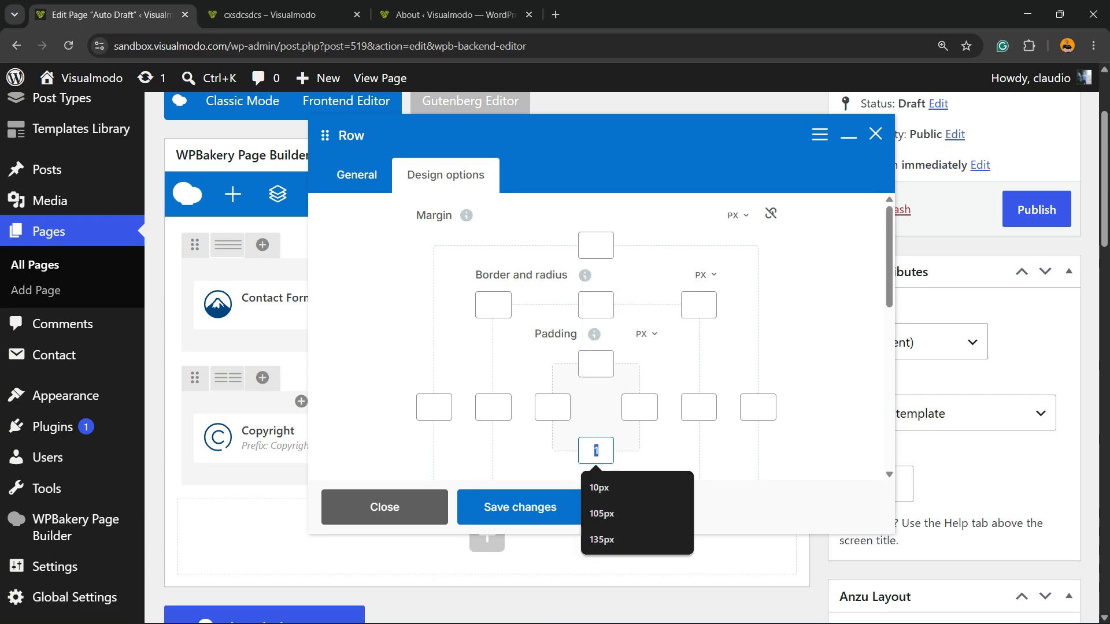
{"action": "double_click", "coordinate": [596, 451]}
{"action": "type", "text": "1"}
{"action": "type", "text": "5"}
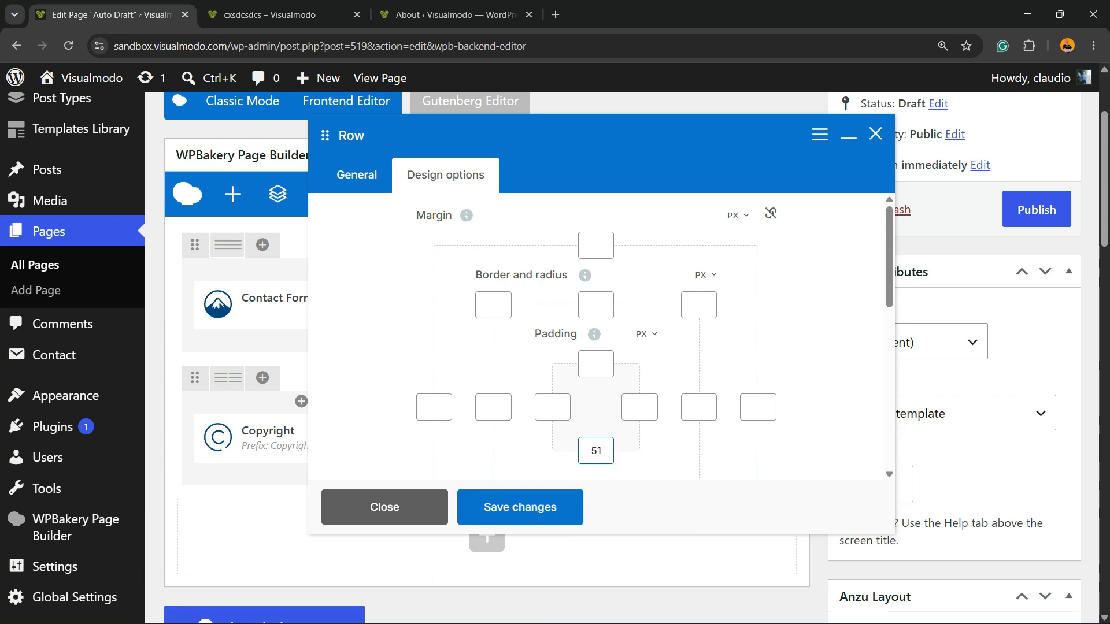
{"action": "left_click", "coordinate": [521, 508]}
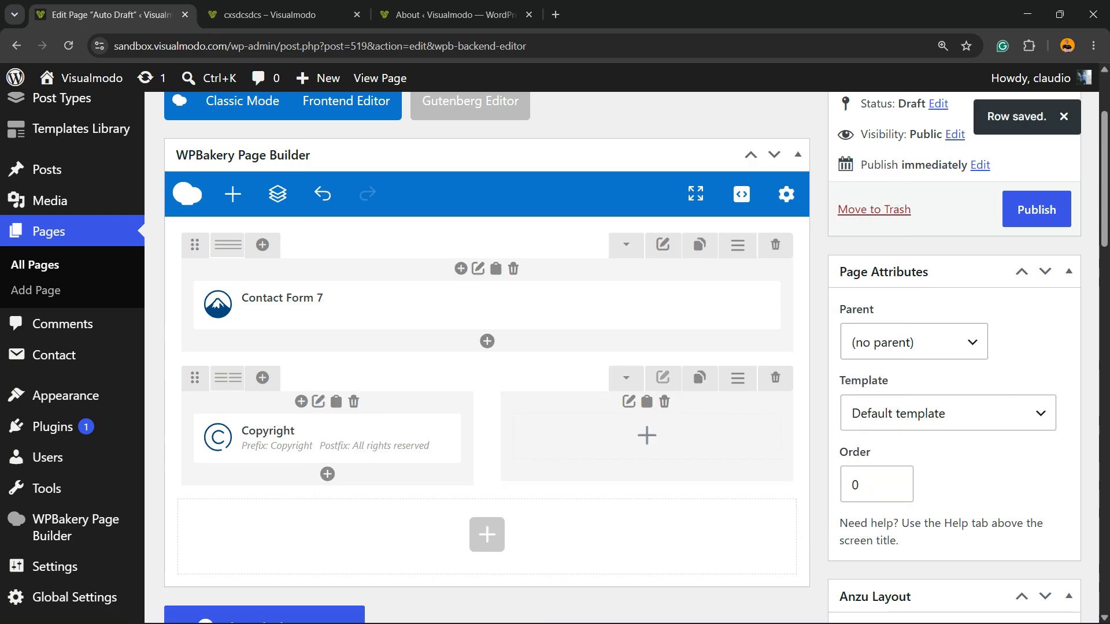
Step: Give the row containing the Copyright element a light grey background color, #D4D4D4, and save it
{"action": "left_click", "coordinate": [663, 378]}
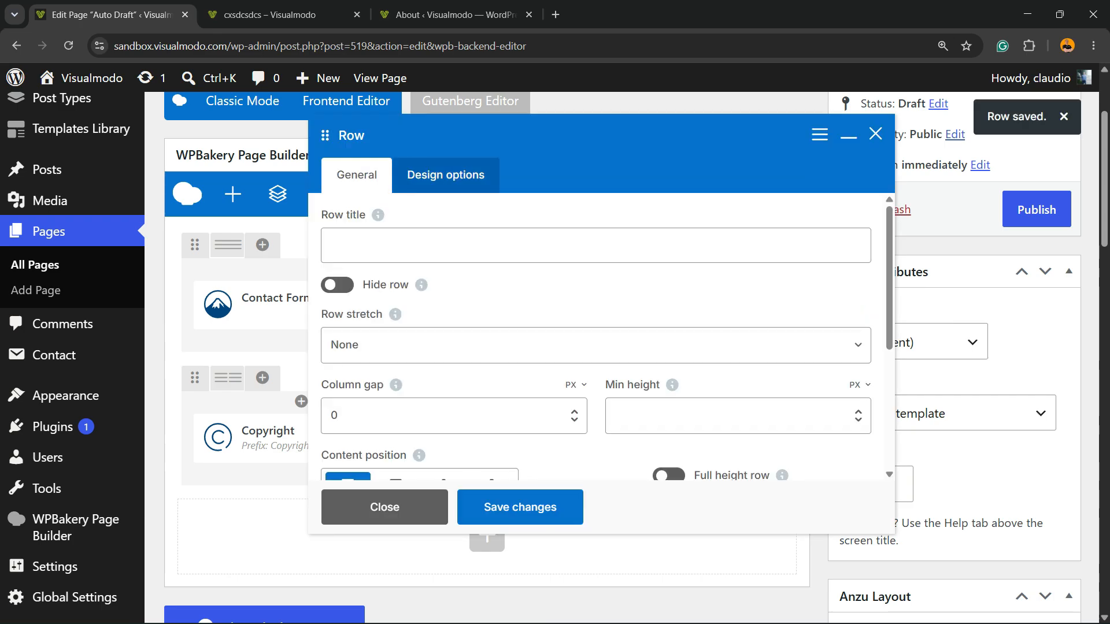
{"action": "left_click", "coordinate": [445, 174]}
{"action": "scroll", "coordinate": [596, 335], "scroll_direction": "down", "scroll_amount": 2}
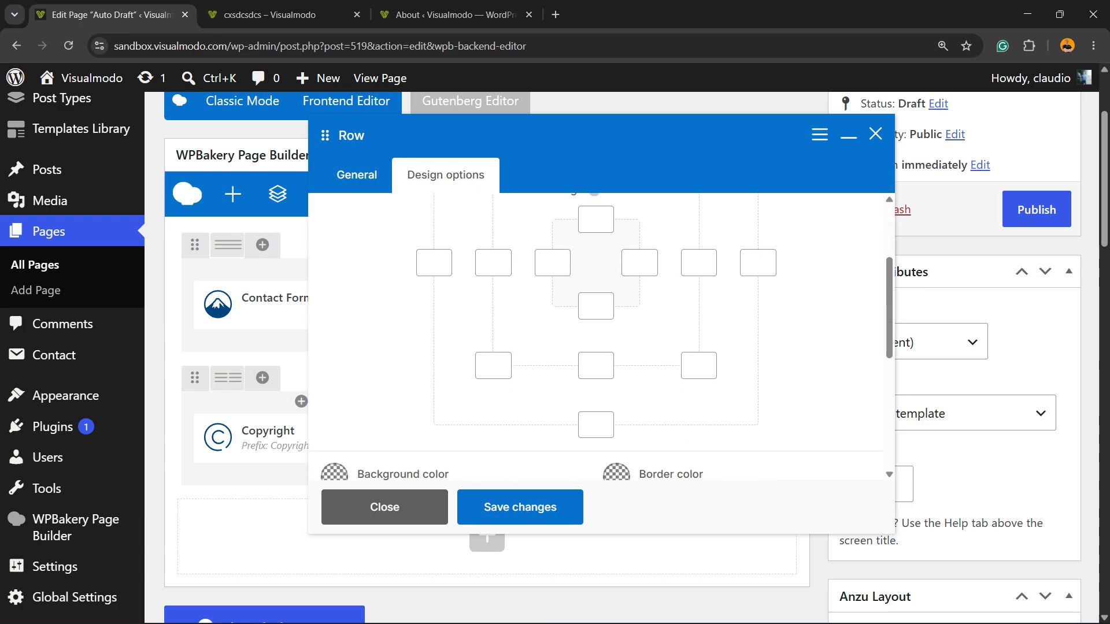
{"action": "scroll", "coordinate": [595, 336], "scroll_direction": "down", "scroll_amount": 2}
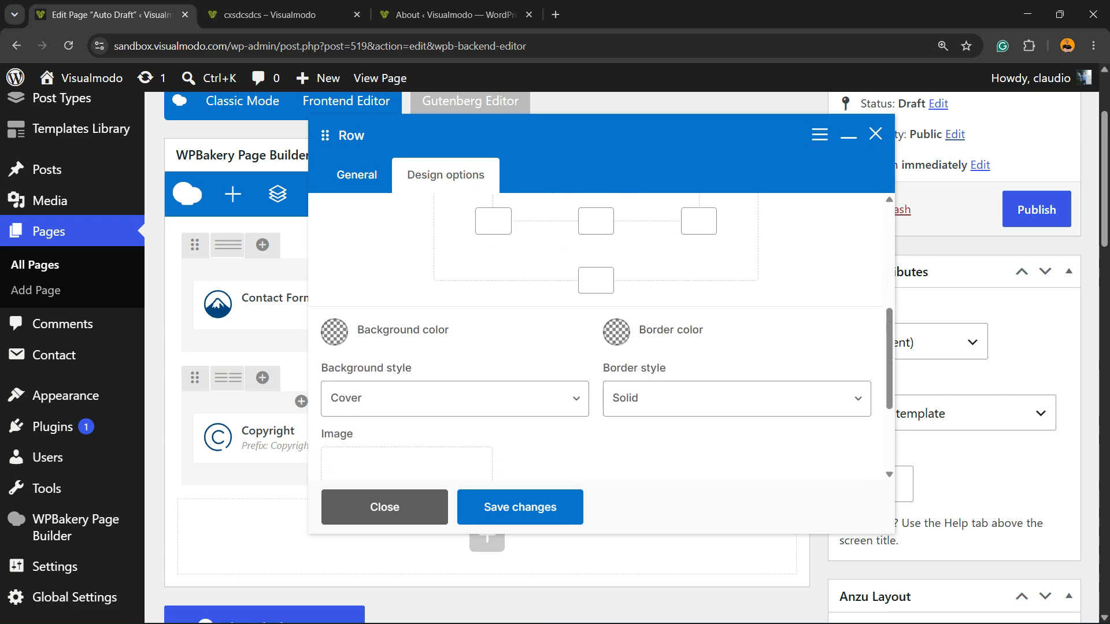
{"action": "left_click", "coordinate": [335, 332]}
{"action": "left_click_drag", "start_coordinate": [245, 177], "coordinate": [210, 157]}
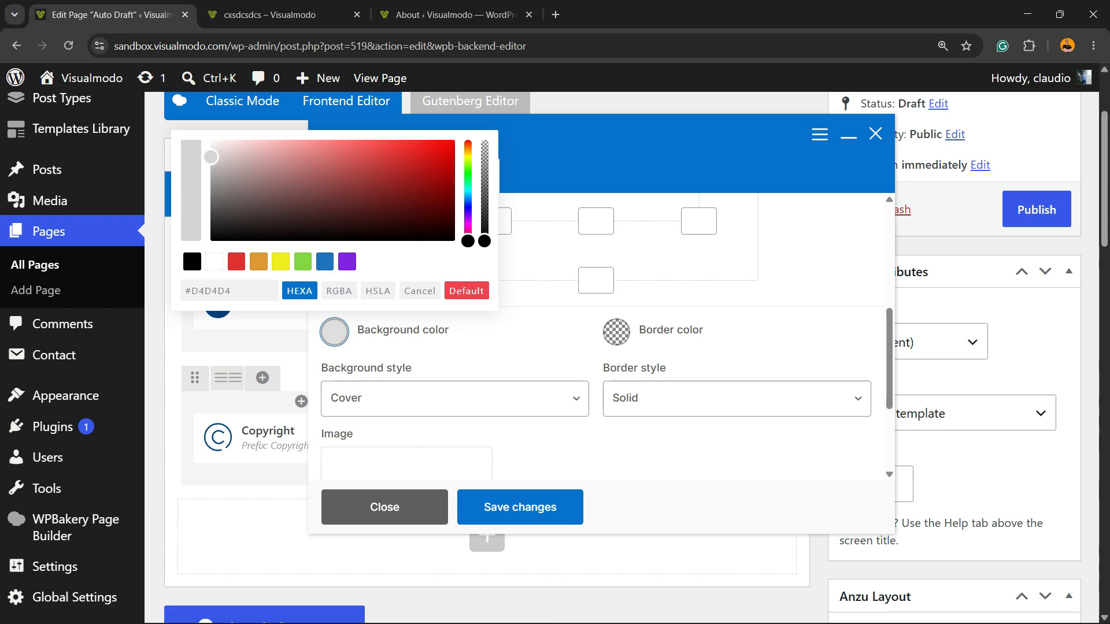
{"action": "left_click", "coordinate": [520, 507]}
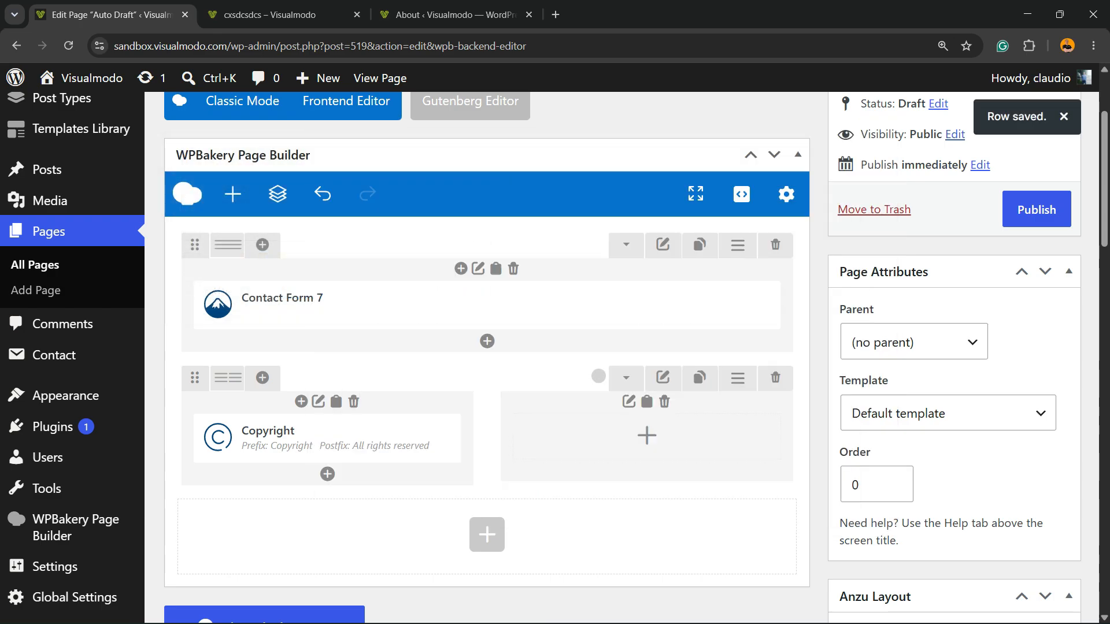
Step: Preview the page and examine the copyright row's background and spacing below the form at 110% browser zoom
{"action": "scroll", "coordinate": [1035, 210], "scroll_direction": "up", "scroll_amount": 3}
{"action": "left_click", "coordinate": [1035, 211]}
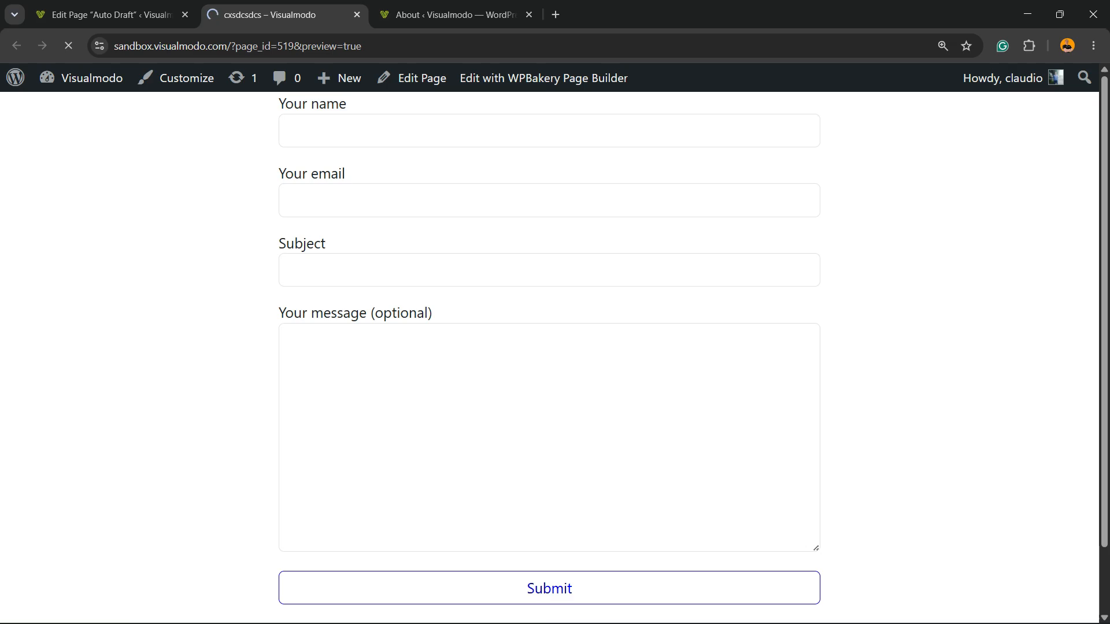
{"action": "scroll", "coordinate": [550, 358], "scroll_direction": "down", "scroll_amount": 3}
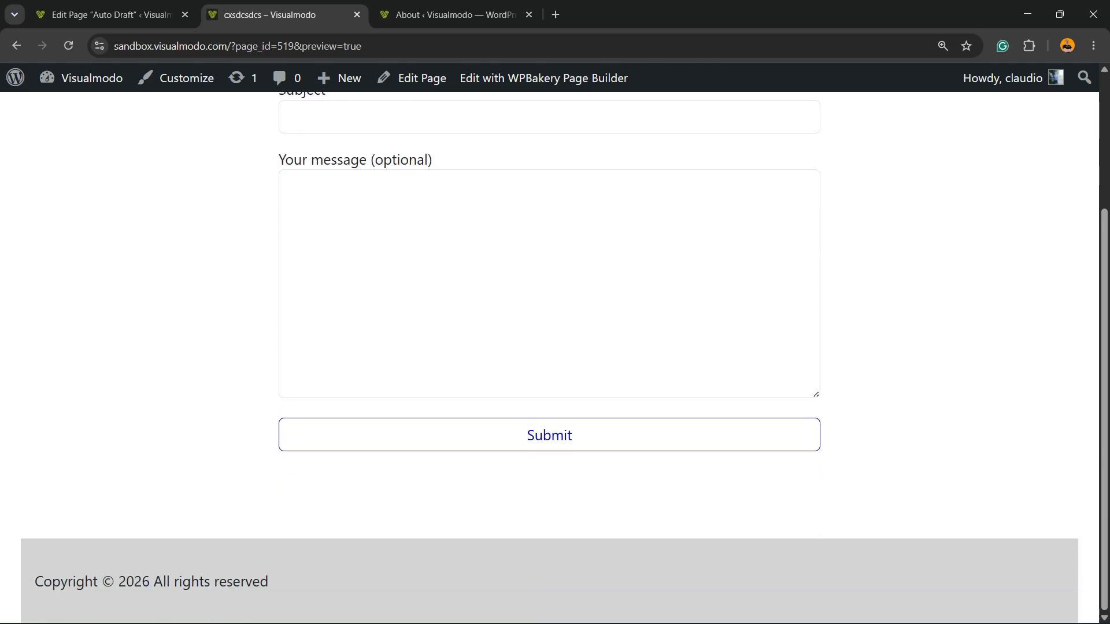
{"action": "key", "text": "ctrl+minus"}
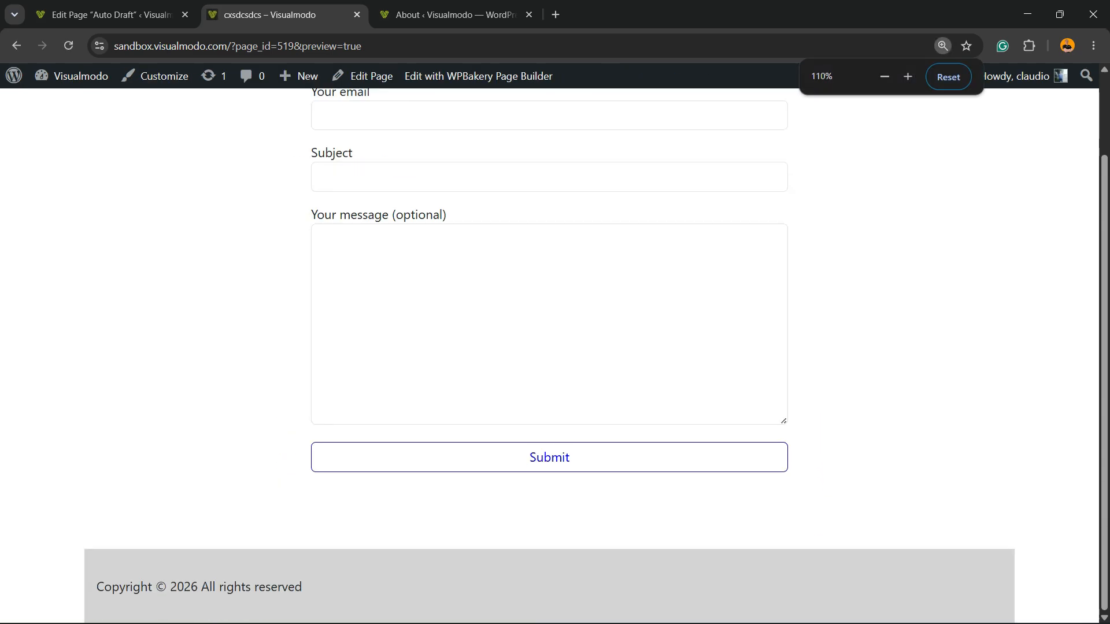
Step: Set the Copyright row's row stretch to "Stretch row" in the page editor and save the row
{"action": "left_click", "coordinate": [112, 15]}
{"action": "scroll", "coordinate": [714, 322], "scroll_direction": "down", "scroll_amount": 2}
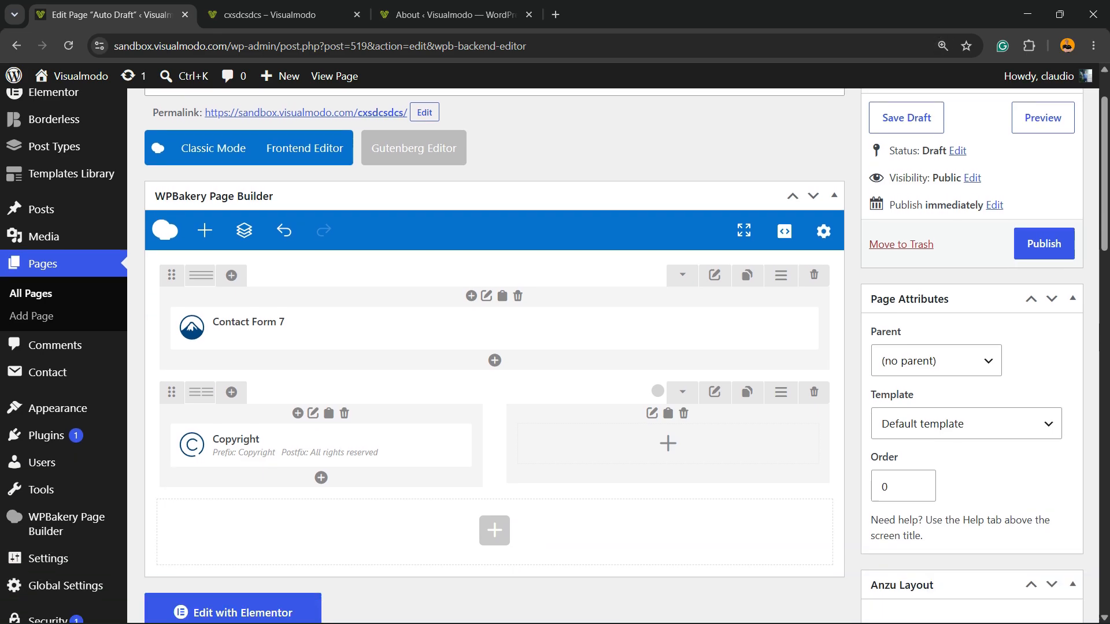
{"action": "left_click", "coordinate": [714, 322]}
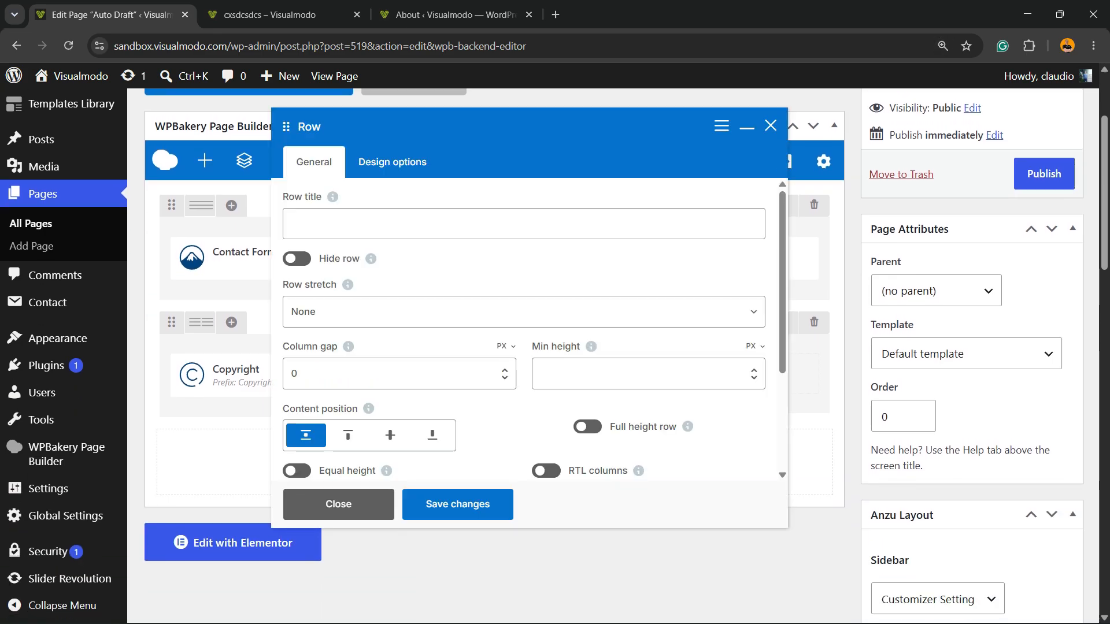
{"action": "scroll", "coordinate": [587, 427], "scroll_direction": "down", "scroll_amount": 2}
{"action": "mouse_move", "coordinate": [377, 365]}
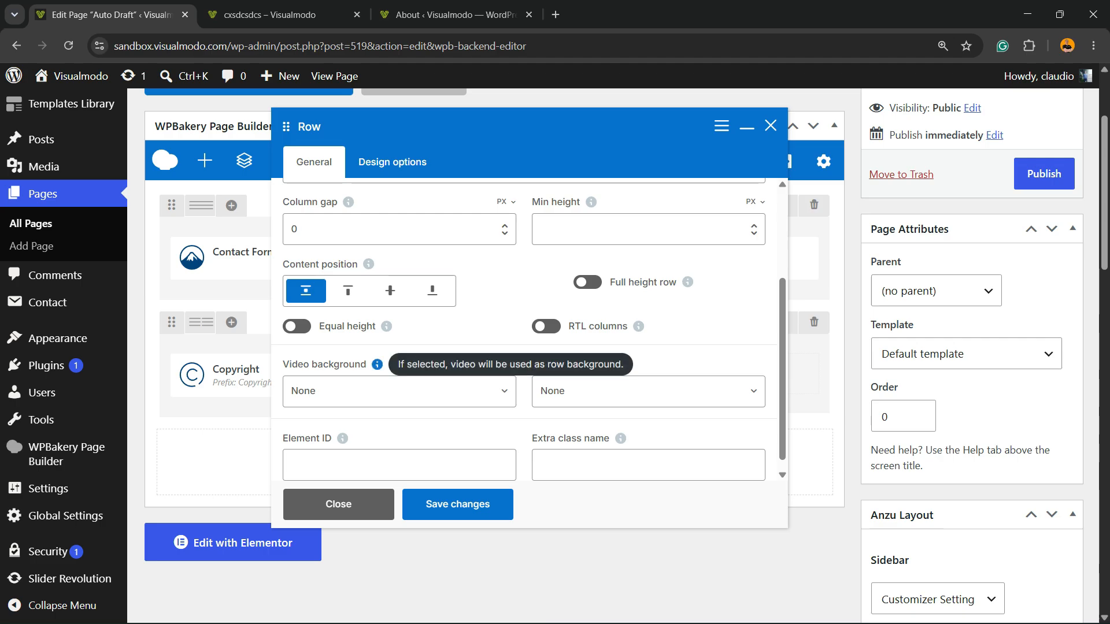
{"action": "scroll", "coordinate": [377, 364], "scroll_direction": "up", "scroll_amount": 2}
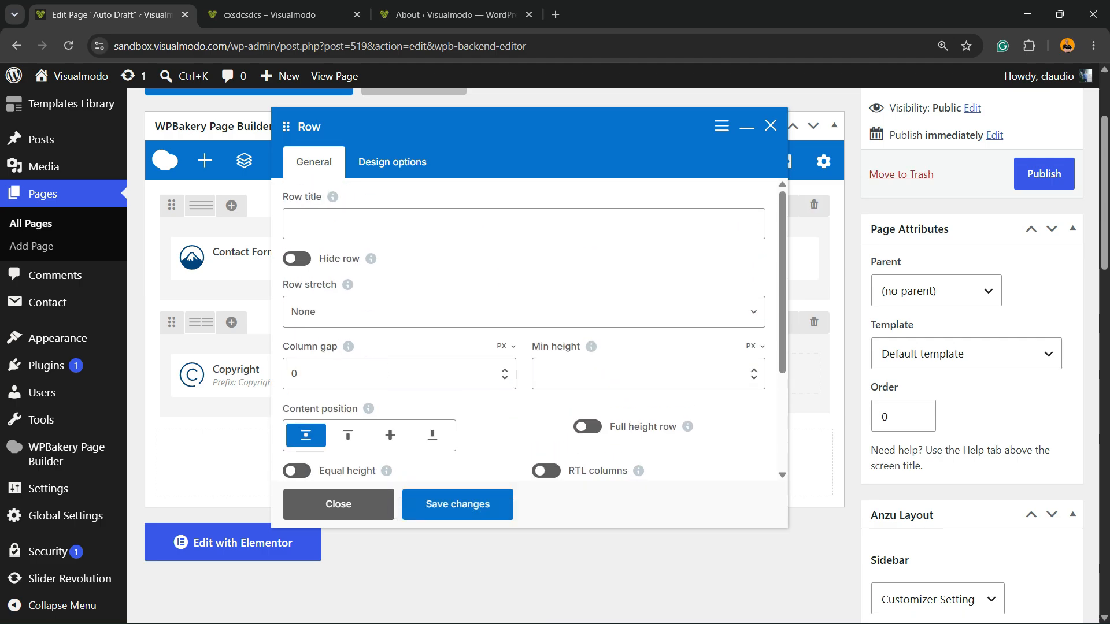
{"action": "left_click", "coordinate": [524, 313]}
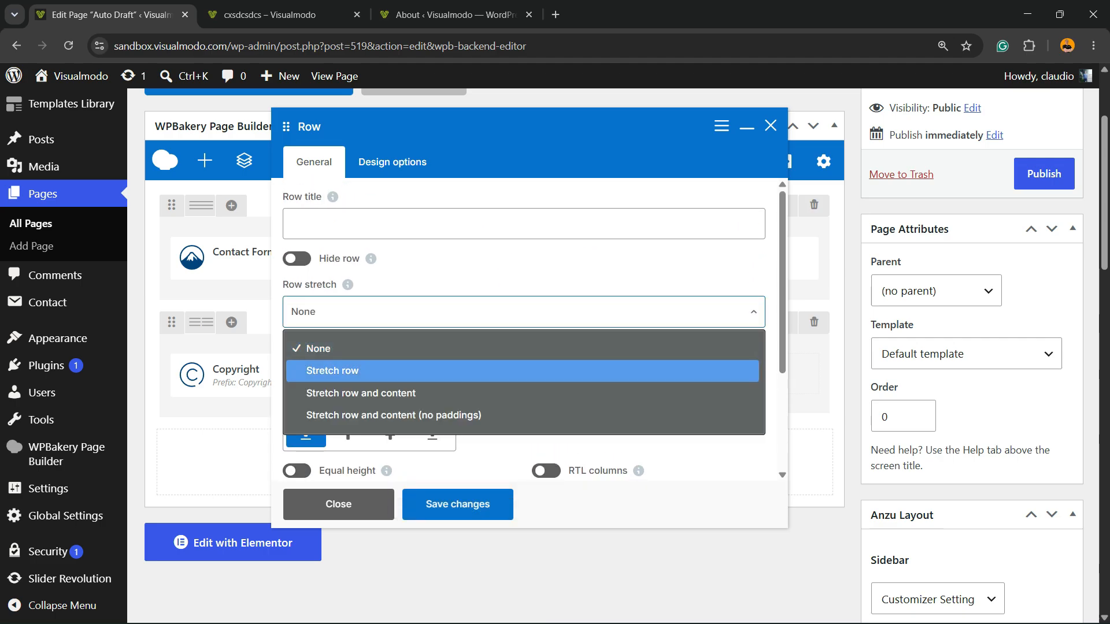
{"action": "left_click", "coordinate": [359, 371]}
{"action": "left_click", "coordinate": [458, 505]}
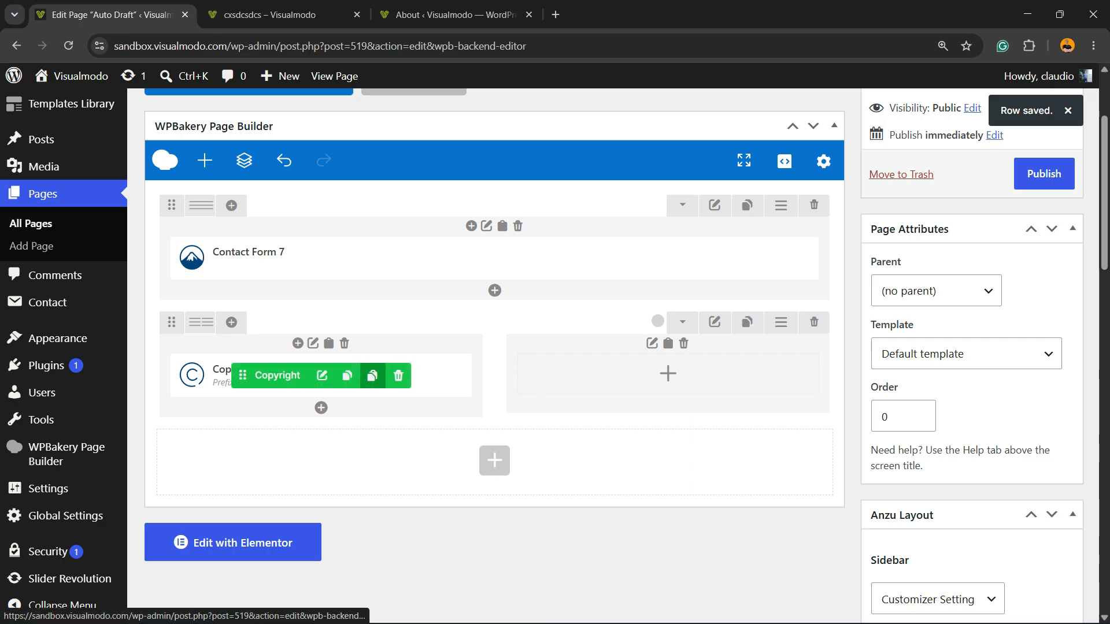
Step: Preview the page and examine the width of the copyright row's background and its text line
{"action": "scroll", "coordinate": [495, 347], "scroll_direction": "up", "scroll_amount": 3}
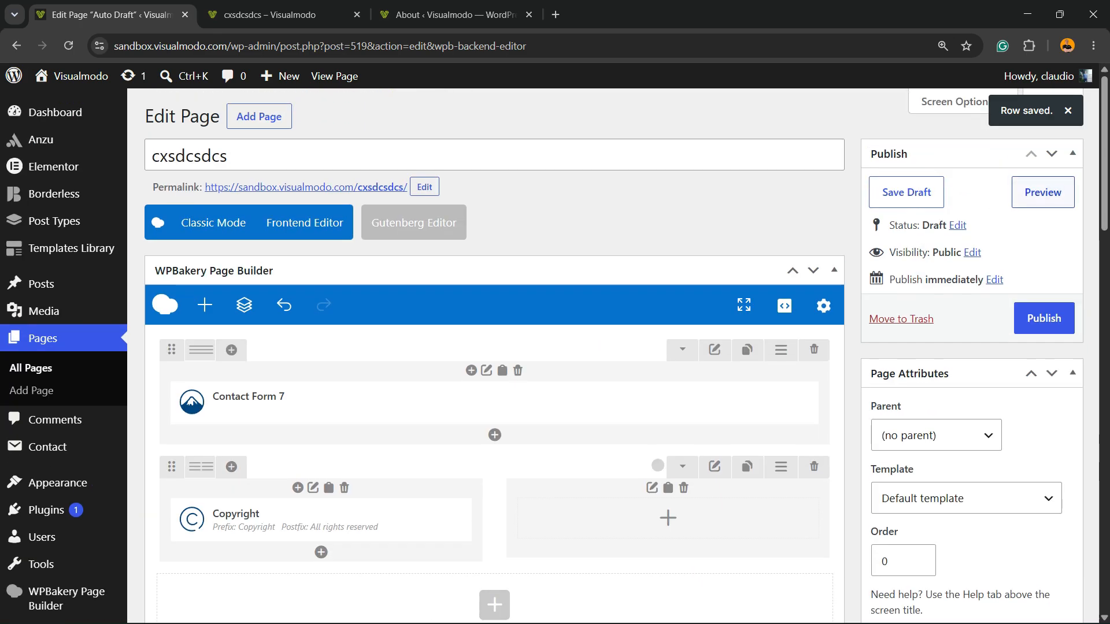
{"action": "left_click", "coordinate": [1043, 192]}
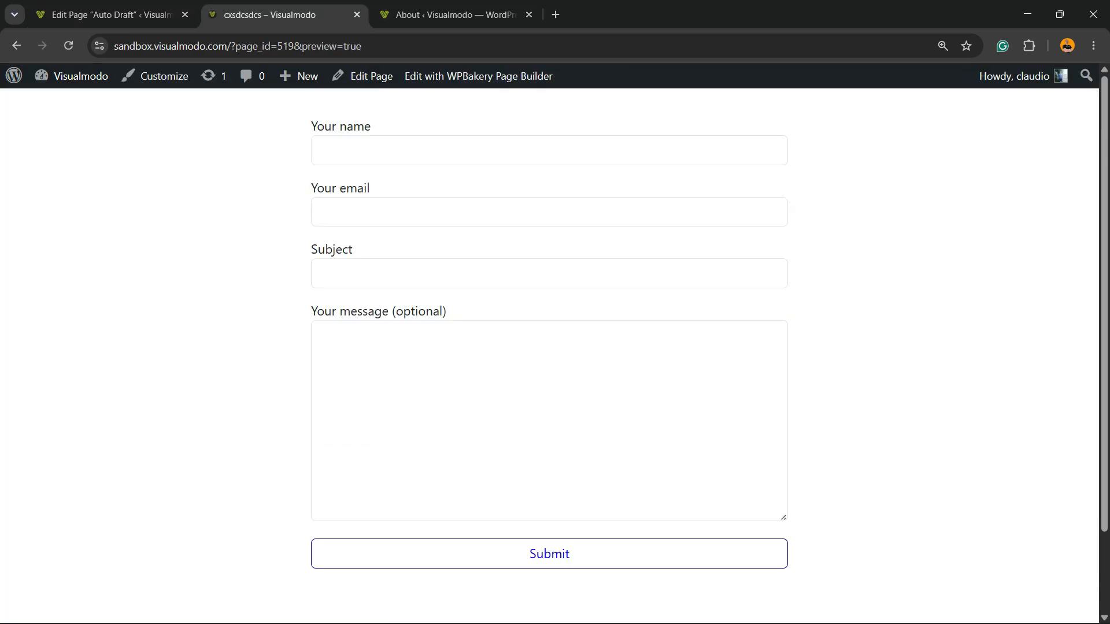
{"action": "scroll", "coordinate": [550, 347], "scroll_direction": "down", "scroll_amount": 2}
{"action": "left_click_drag", "start_coordinate": [304, 587], "coordinate": [96, 587]}
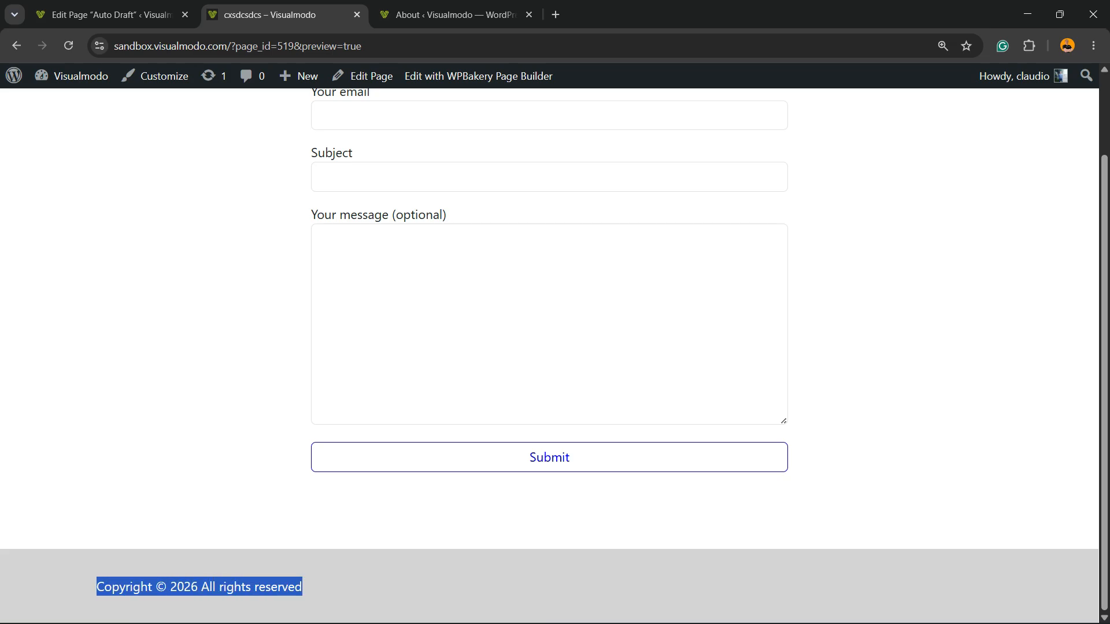
{"action": "left_click", "coordinate": [96, 587]}
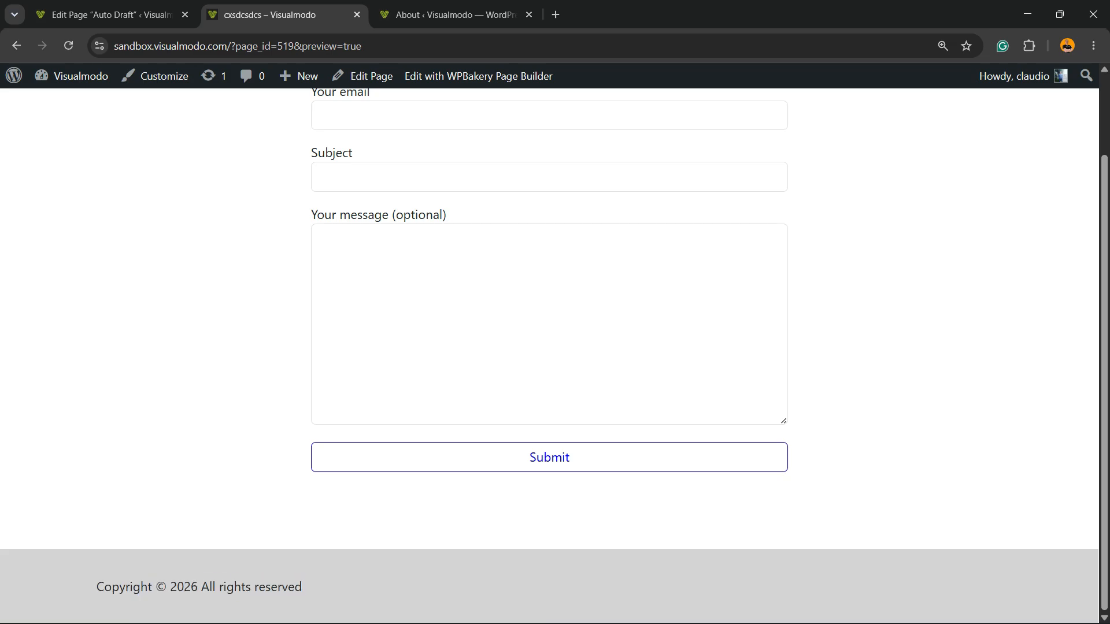
Step: Add a WP custom menu element to the empty column beside the Copyright element in the page editor
{"action": "left_click", "coordinate": [112, 15]}
{"action": "scroll", "coordinate": [549, 347], "scroll_direction": "down", "scroll_amount": 5}
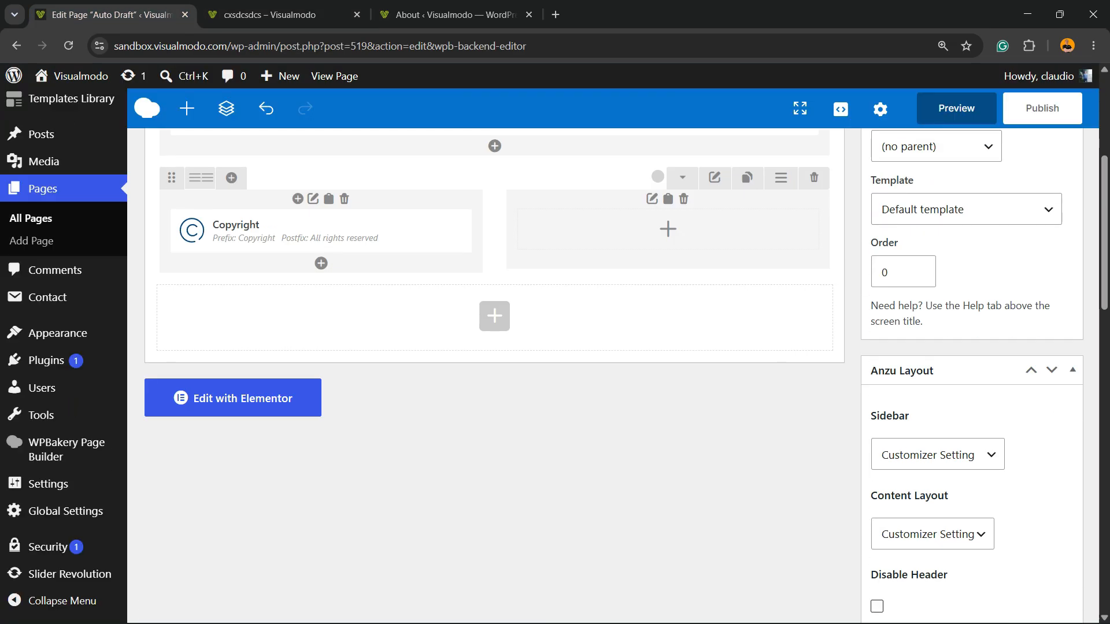
{"action": "left_click", "coordinate": [668, 229]}
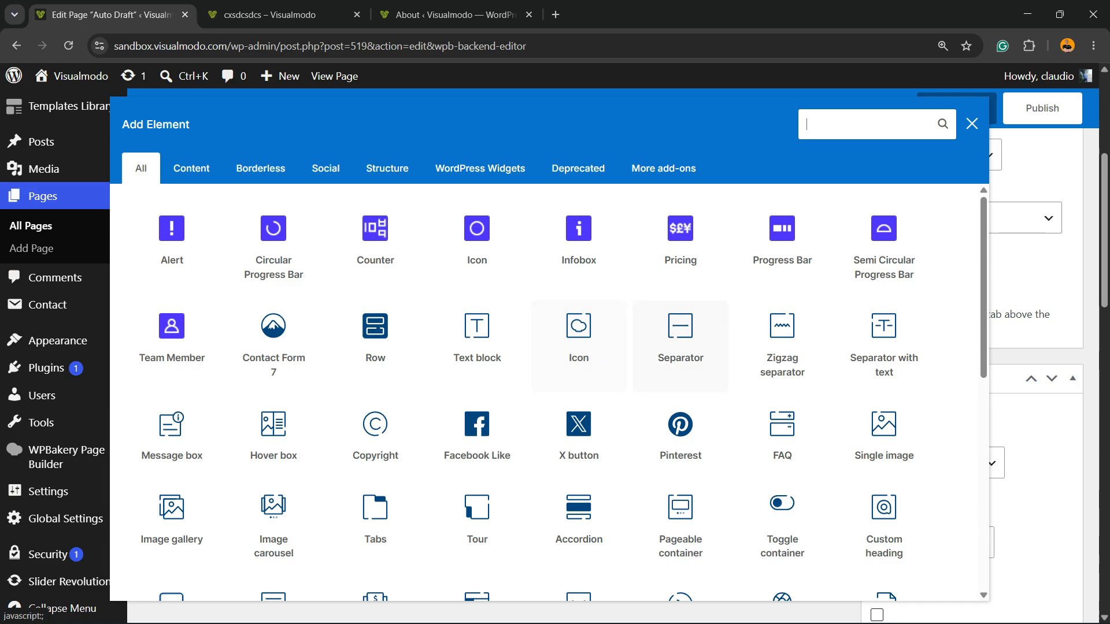
{"action": "left_click", "coordinate": [867, 124]}
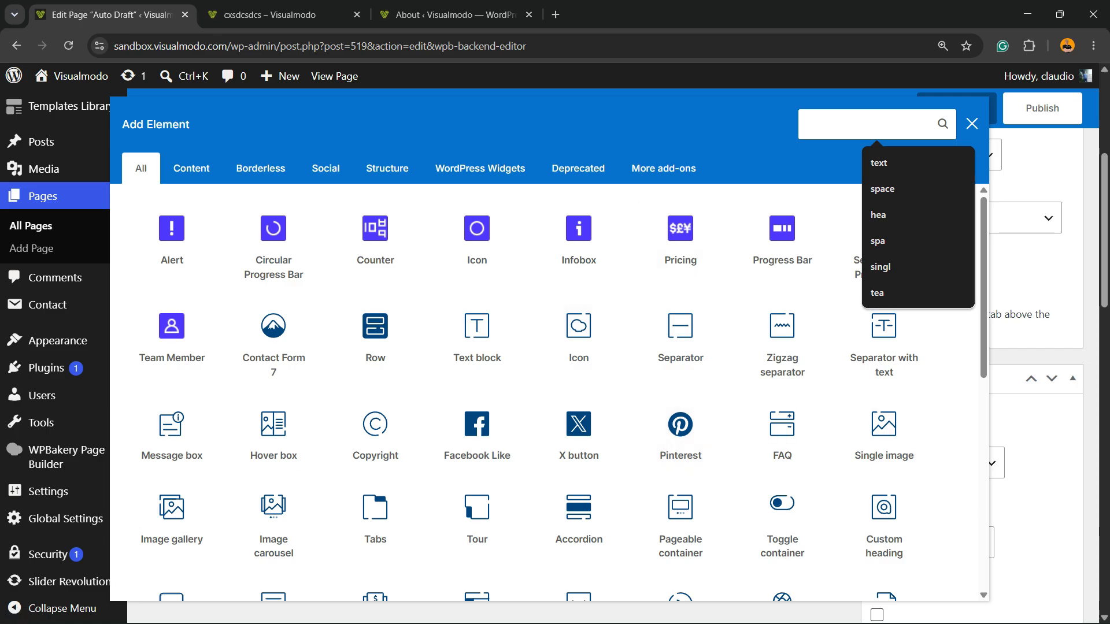
{"action": "type", "text": "m"}
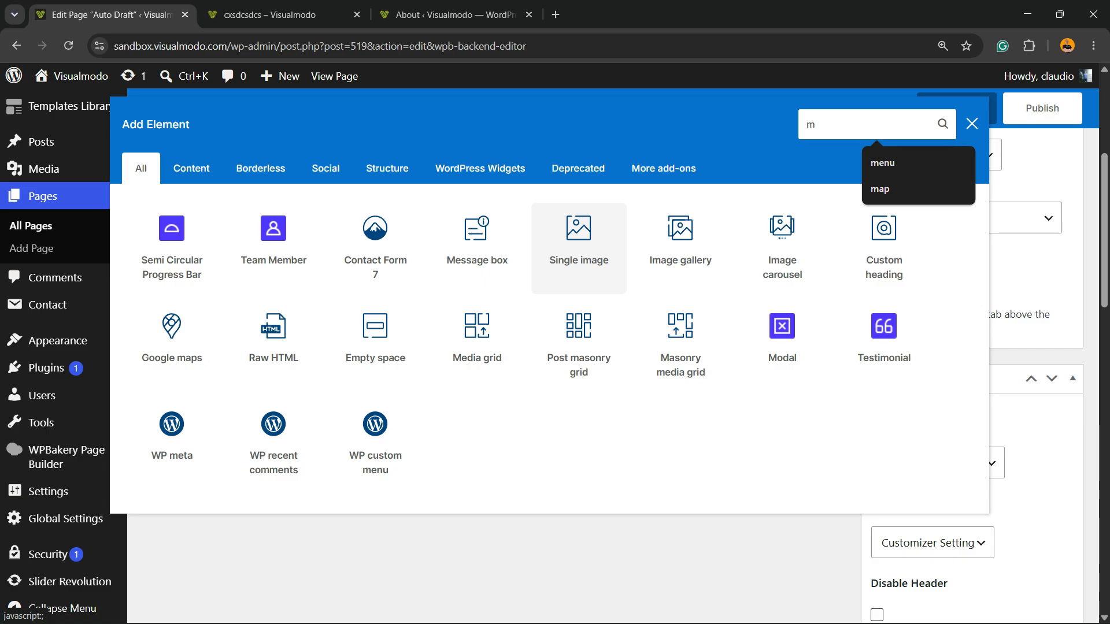
{"action": "type", "text": "en"}
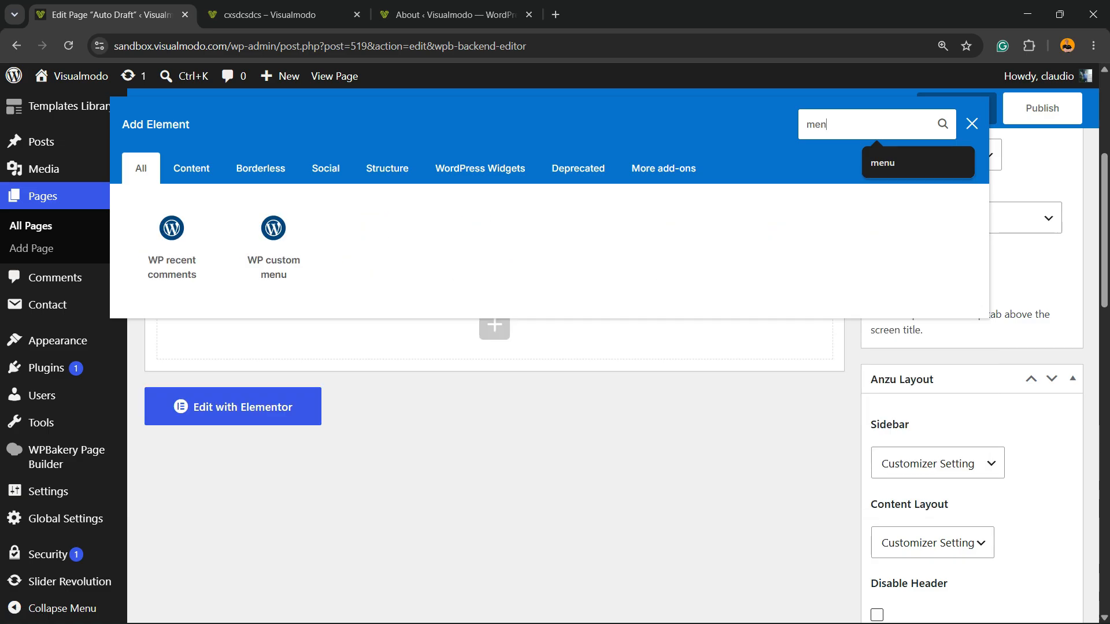
{"action": "left_click", "coordinate": [273, 243]}
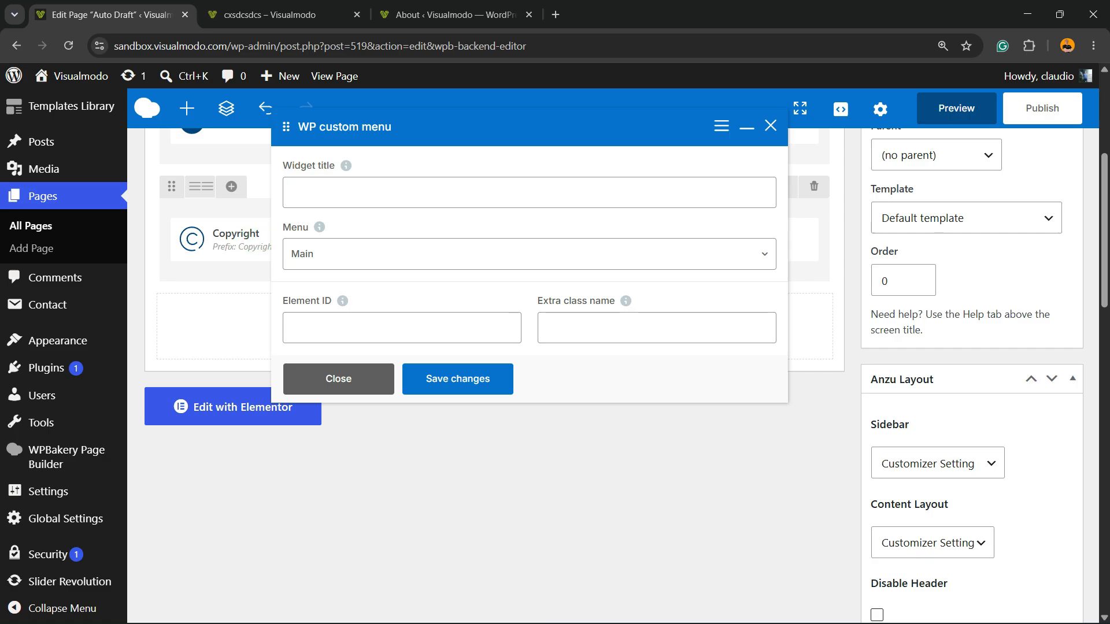
Step: Keep Main as the menu of the WP custom menu element, save it and preview the page
{"action": "left_click", "coordinate": [529, 254]}
{"action": "left_click", "coordinate": [529, 254]}
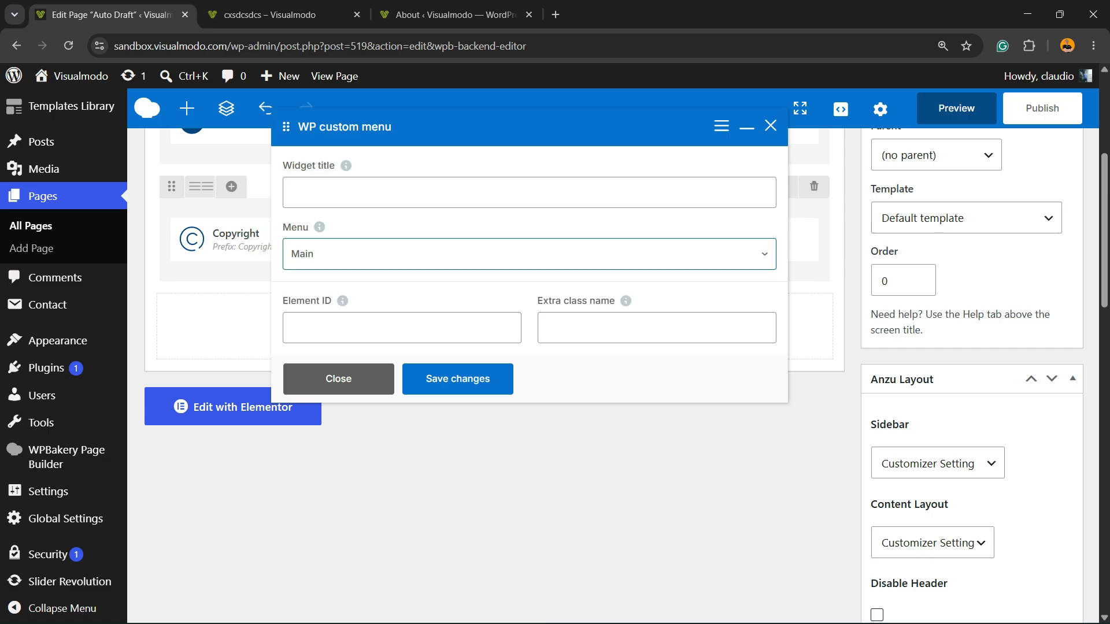
{"action": "left_click", "coordinate": [458, 380]}
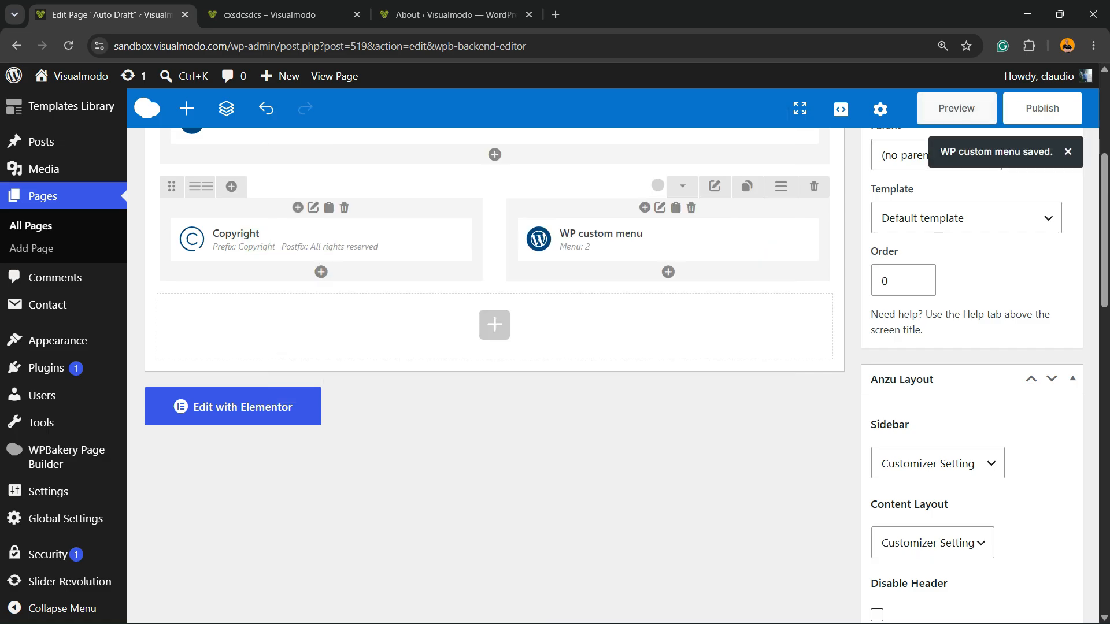
{"action": "left_click", "coordinate": [957, 109]}
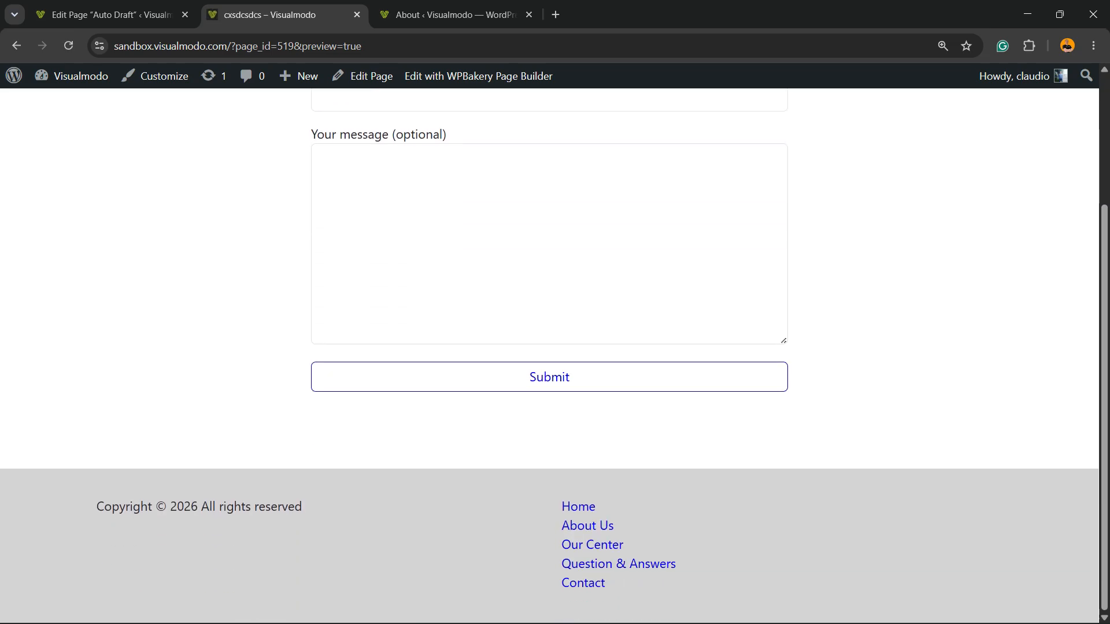
Step: Return to the page editor and delete the WP custom menu element from the column beside the Copyright element
{"action": "left_click", "coordinate": [112, 15]}
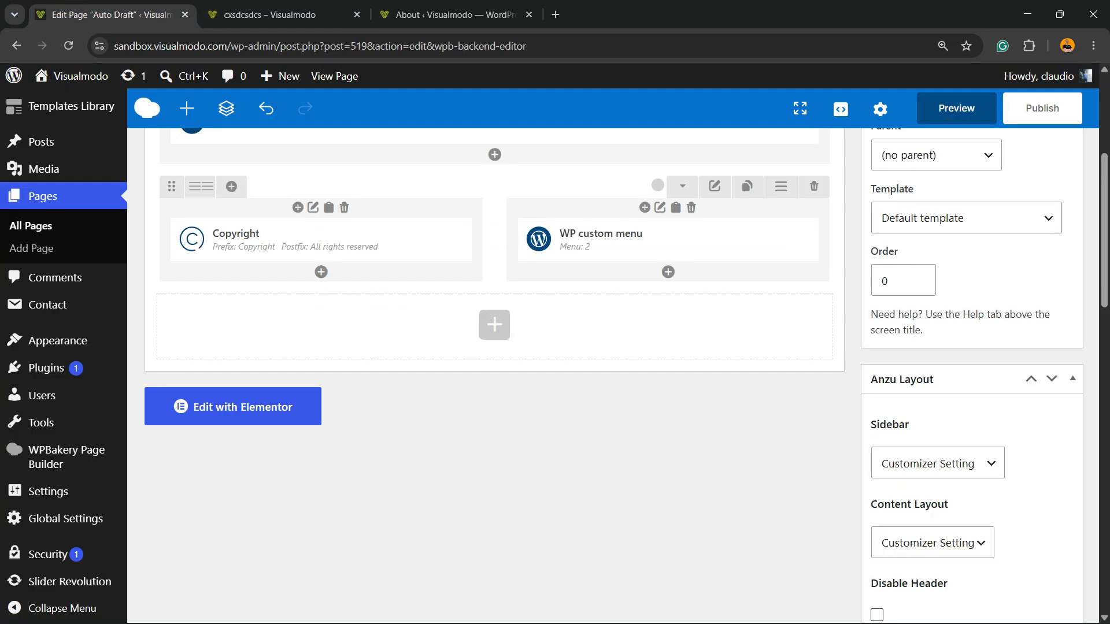
{"action": "mouse_move", "coordinate": [618, 240]}
{"action": "left_click", "coordinate": [763, 240]}
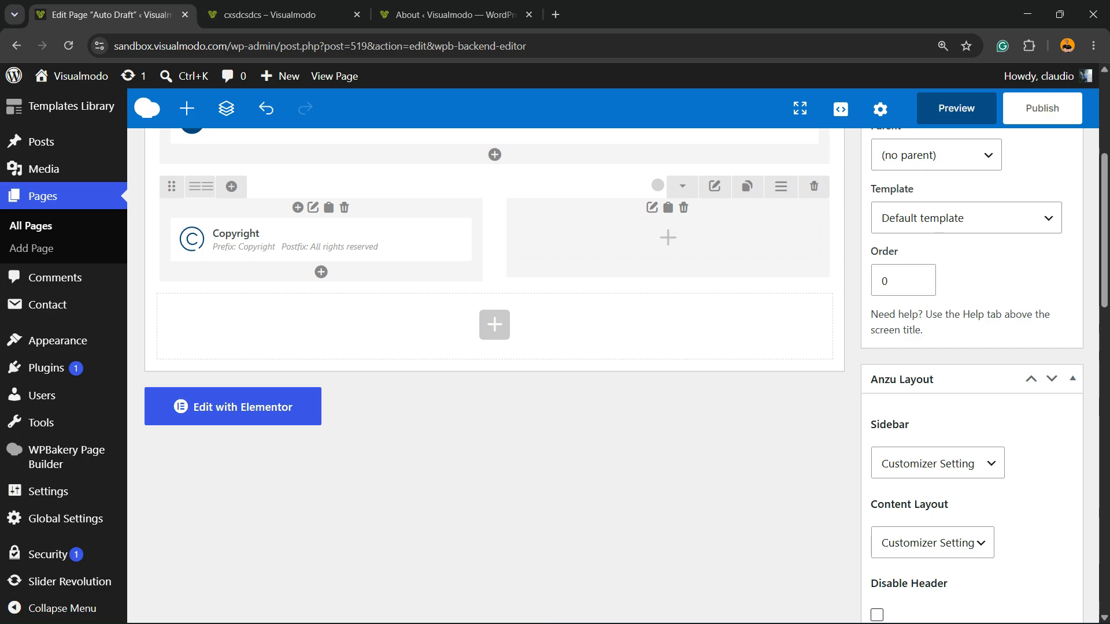
Step: Search the element library for "sos" for the empty column beside the Copyright element and clear the search
{"action": "left_click", "coordinate": [668, 237]}
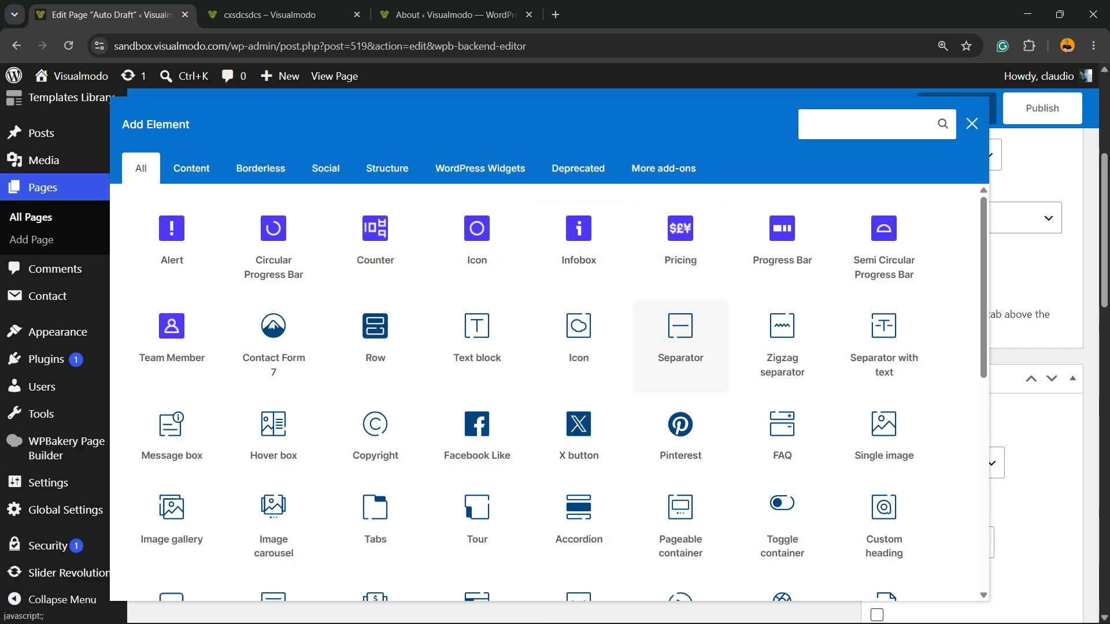
{"action": "scroll", "coordinate": [782, 249], "scroll_direction": "up", "scroll_amount": 2}
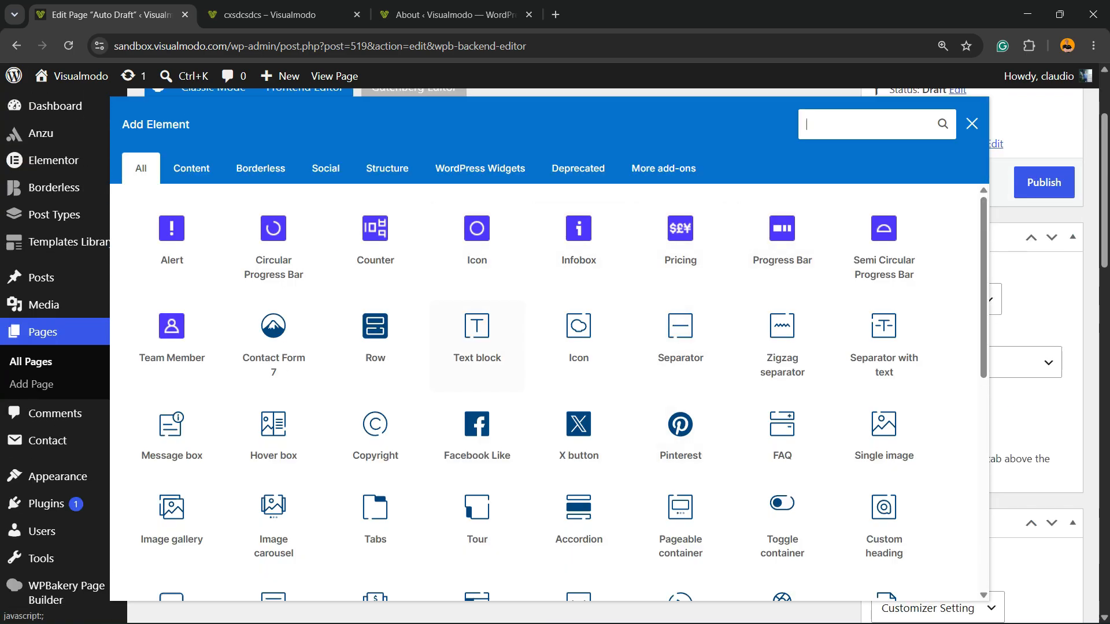
{"action": "left_click", "coordinate": [873, 124]}
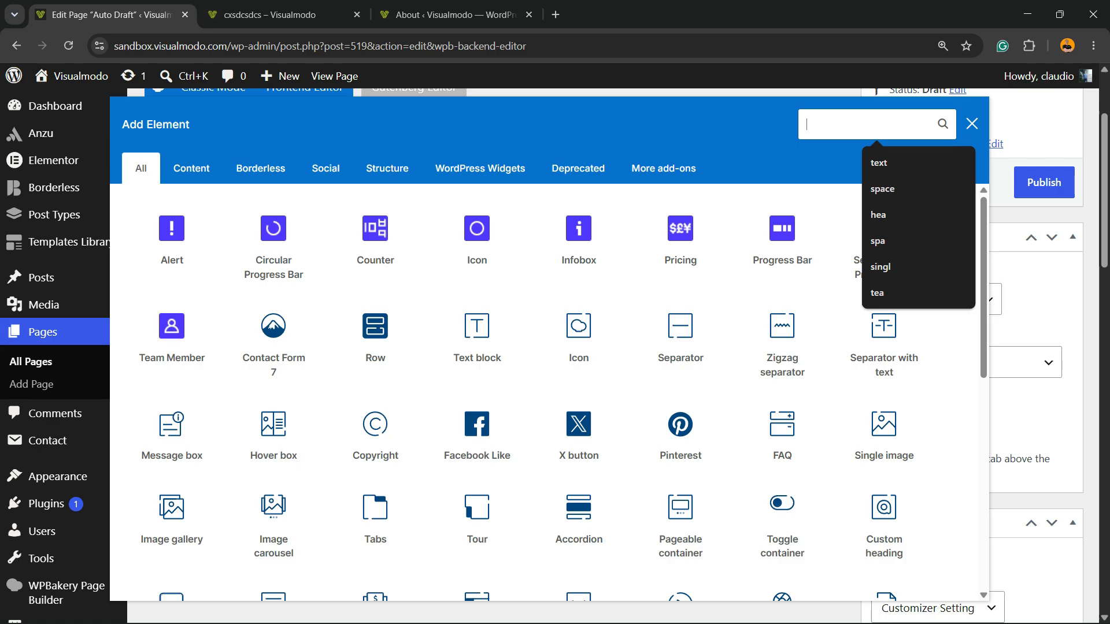
{"action": "type", "text": "so"}
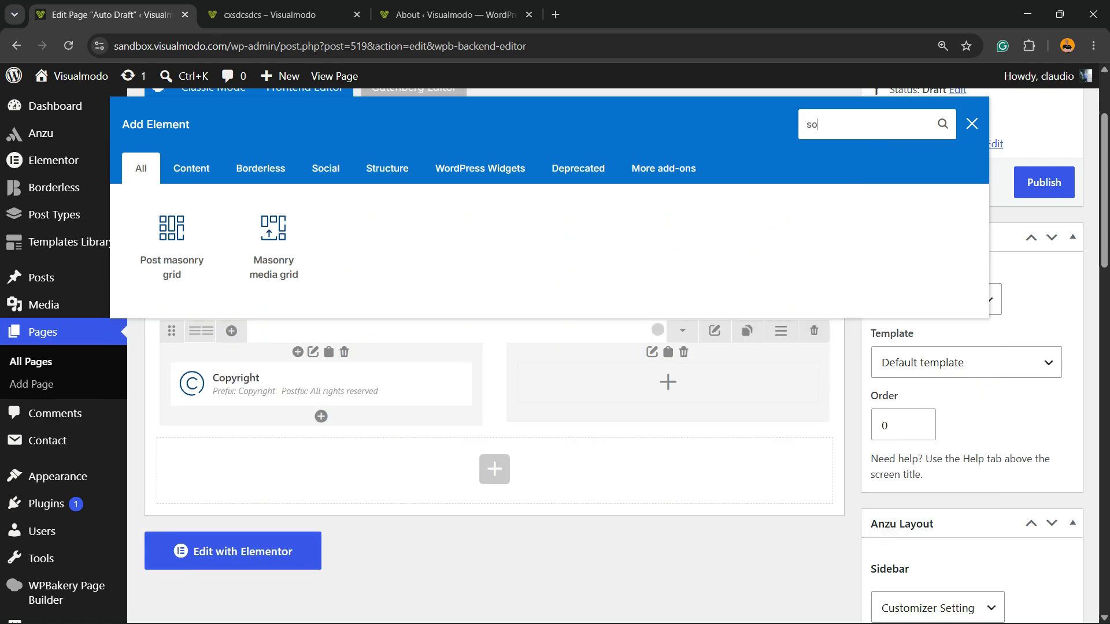
{"action": "type", "text": "s"}
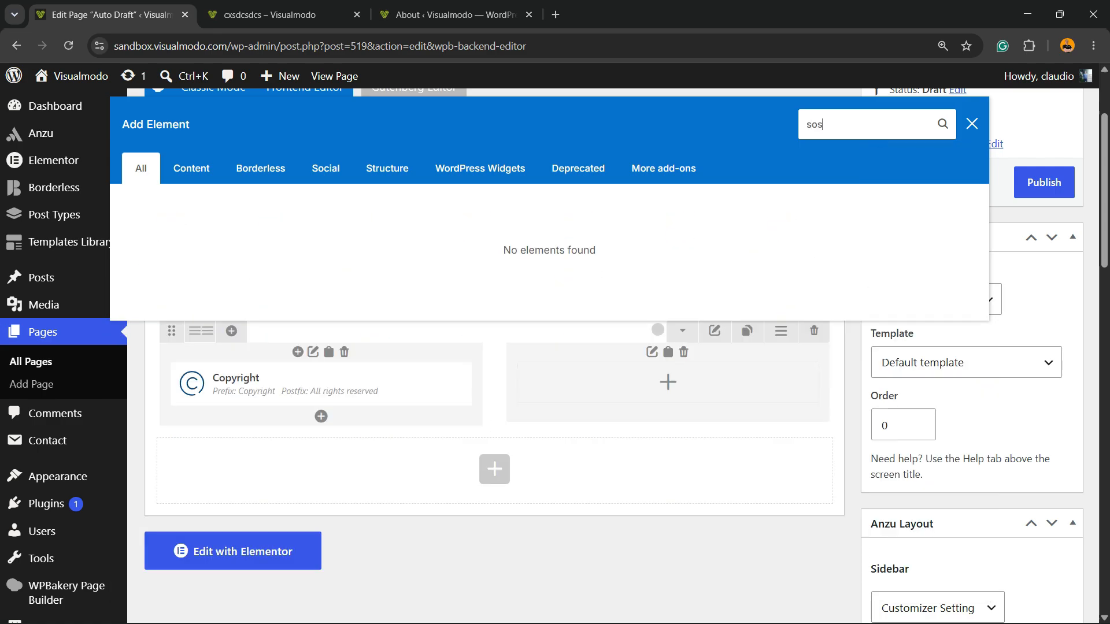
{"action": "key", "text": "ctrl+a"}
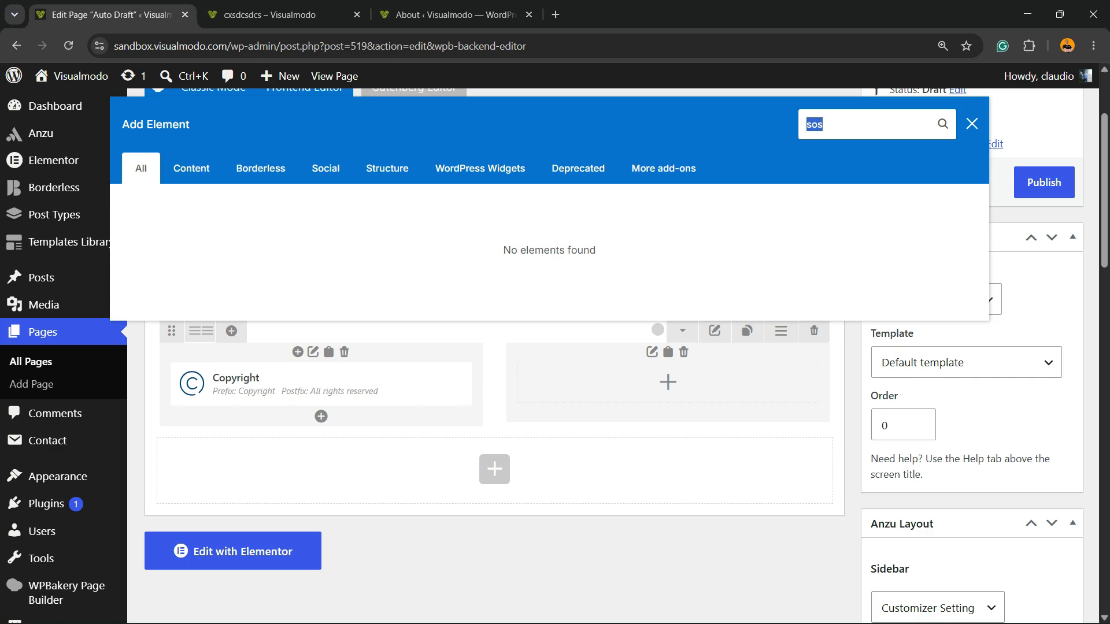
{"action": "type", "text": "sos"}
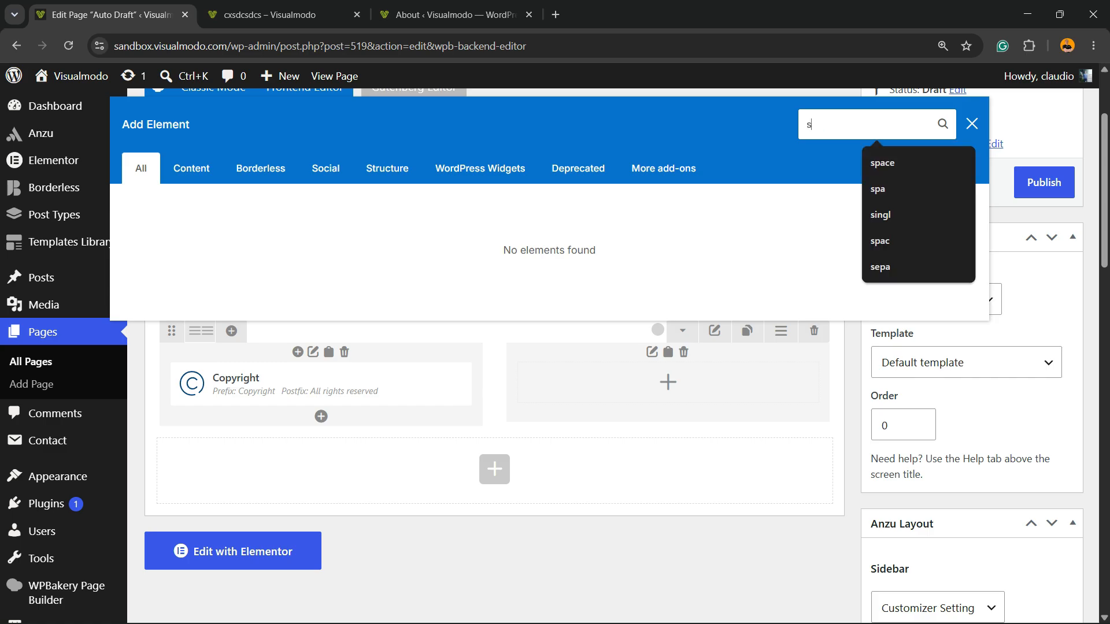
{"action": "key", "text": "BackSpace"}
{"action": "key", "text": "BackSpace"}
{"action": "key", "text": "BackSpace"}
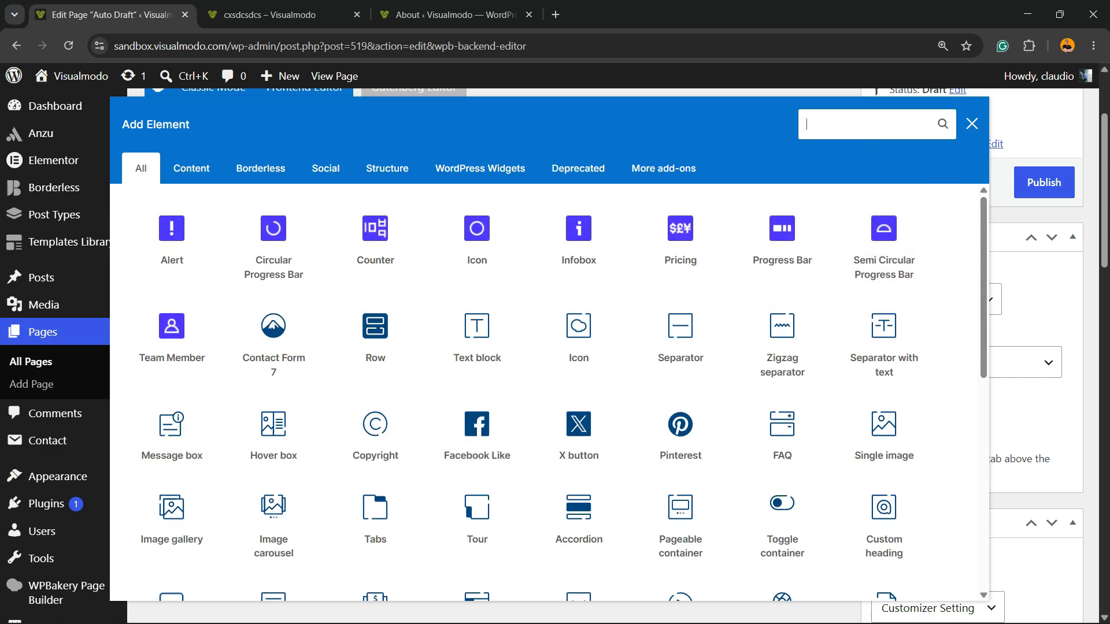
Step: Find the Icon Group element with "ico", add it to the empty column and place an Icon element inside it
{"action": "type", "text": "ico"}
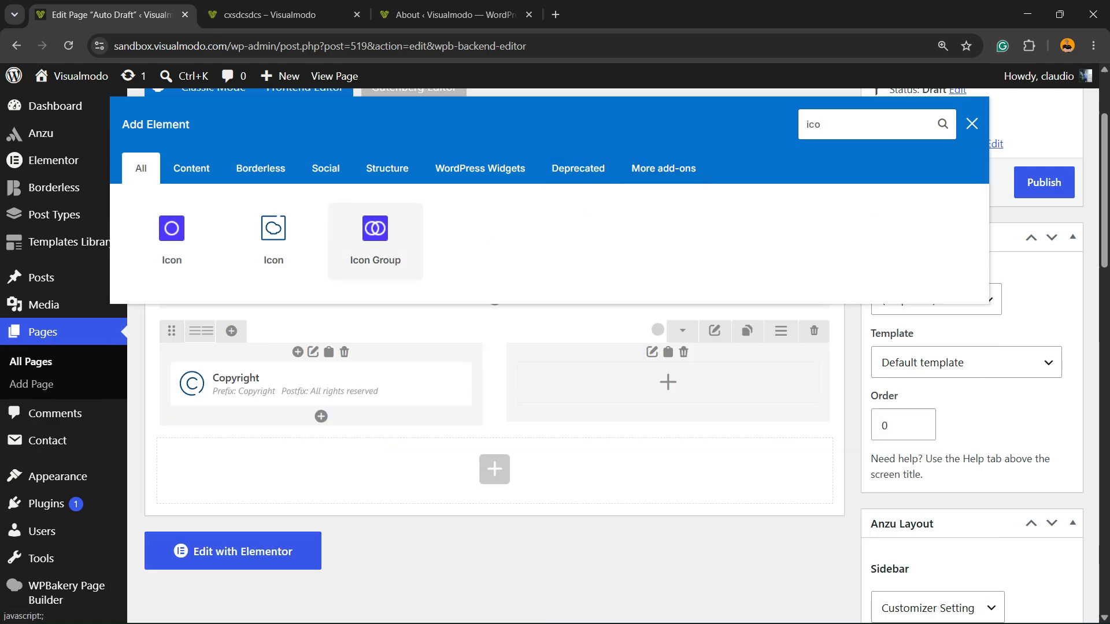
{"action": "left_click", "coordinate": [375, 241]}
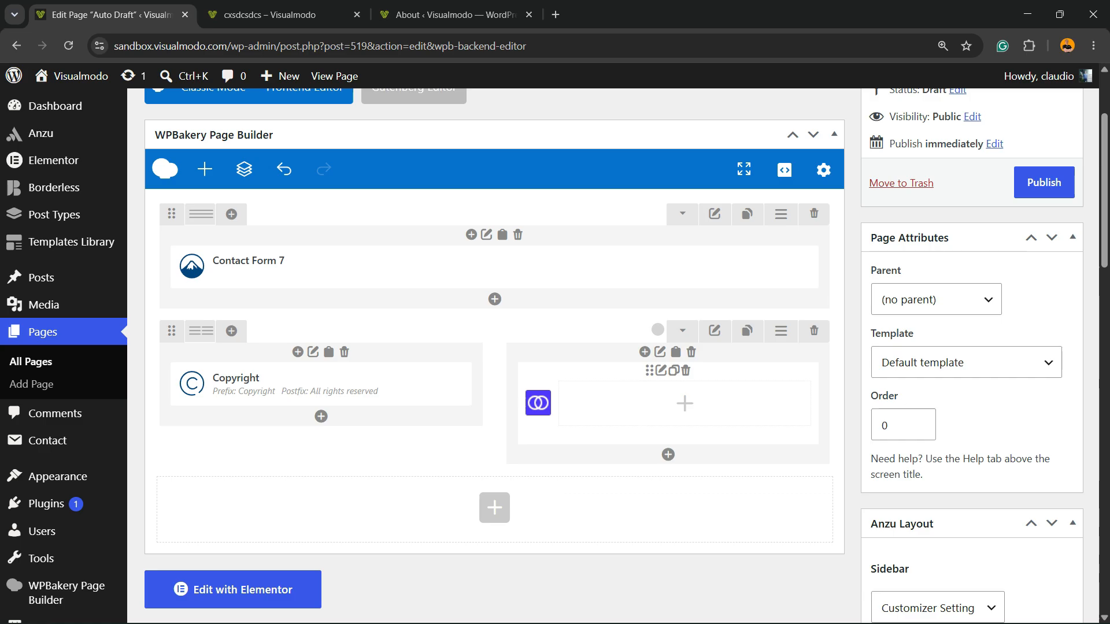
{"action": "left_click", "coordinate": [685, 403]}
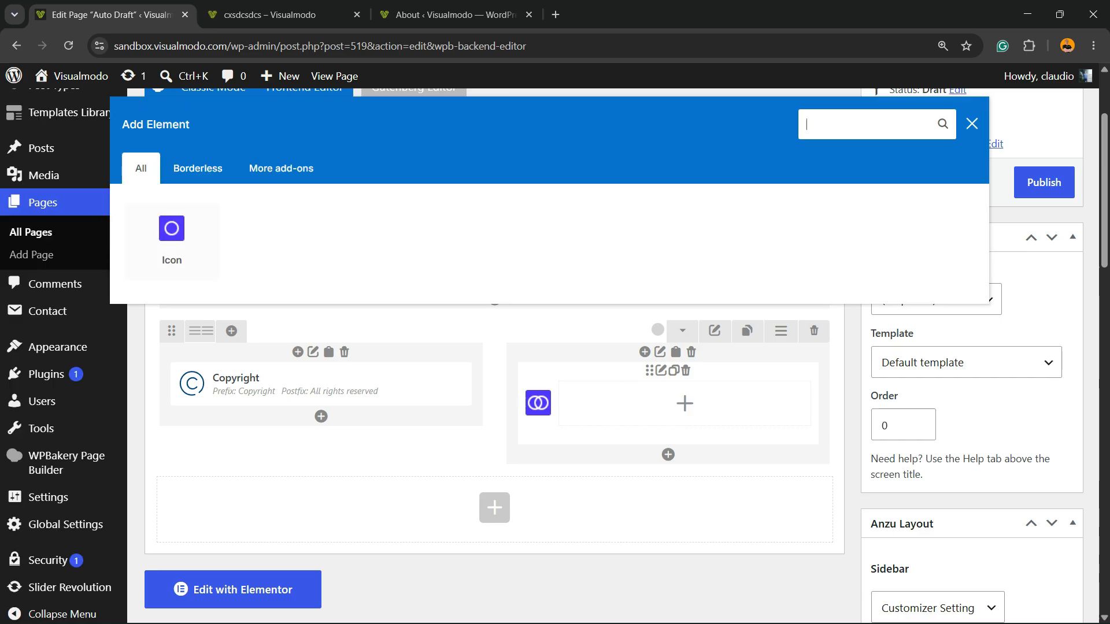
{"action": "left_click", "coordinate": [172, 241]}
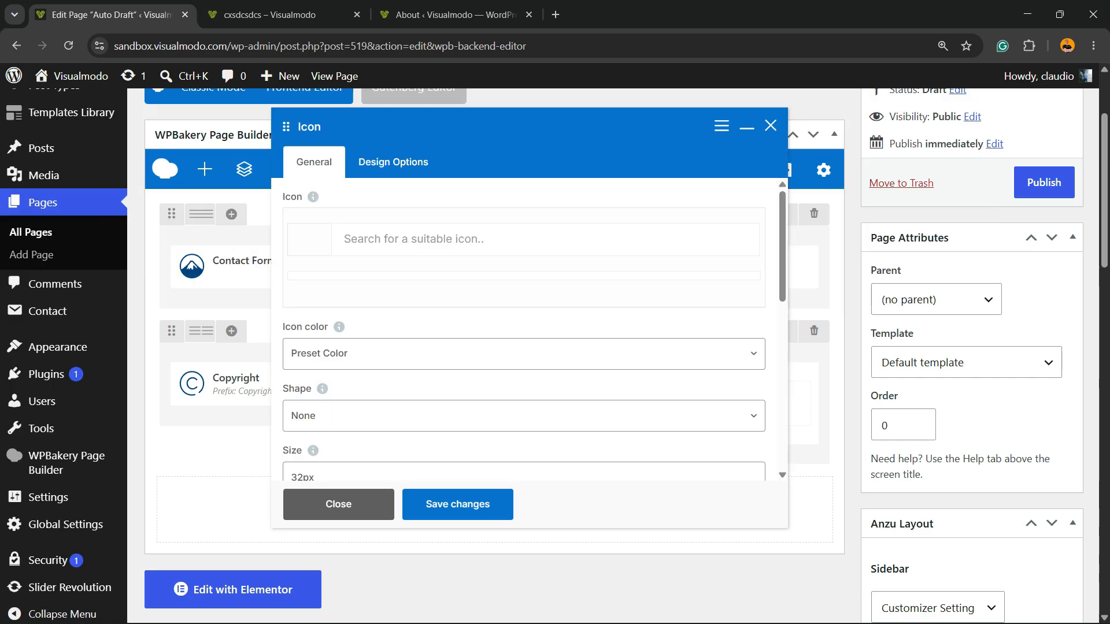
Step: Look through the icon's color options, close its settings and delete the Icon Group from the column
{"action": "left_click", "coordinate": [487, 239]}
{"action": "scroll", "coordinate": [524, 330], "scroll_direction": "down", "scroll_amount": 2}
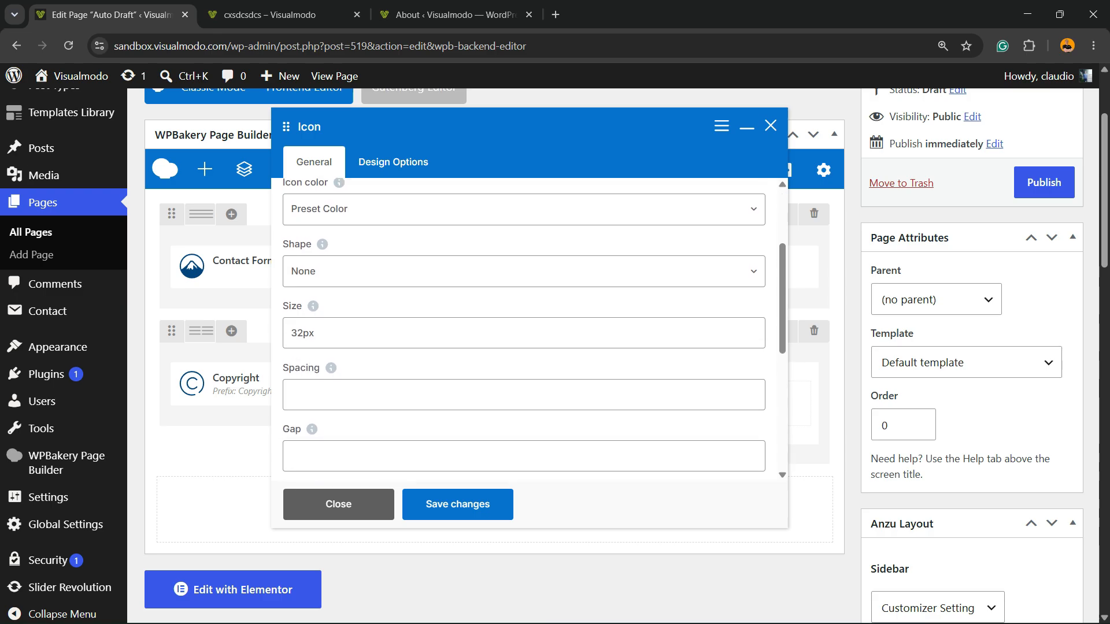
{"action": "left_click", "coordinate": [524, 209]}
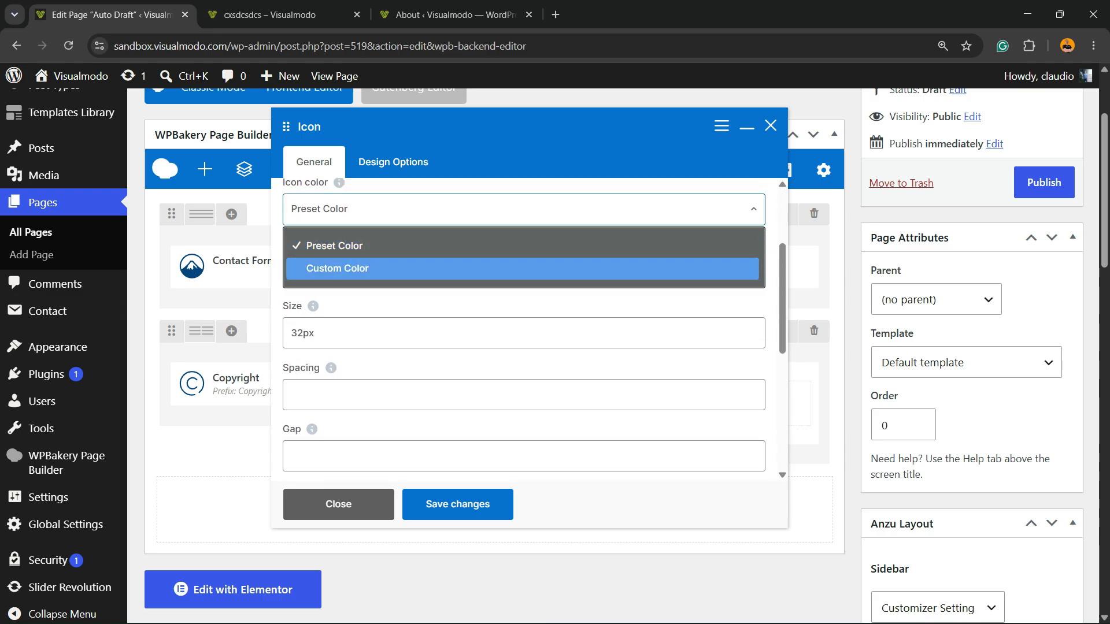
{"action": "left_click", "coordinate": [771, 126]}
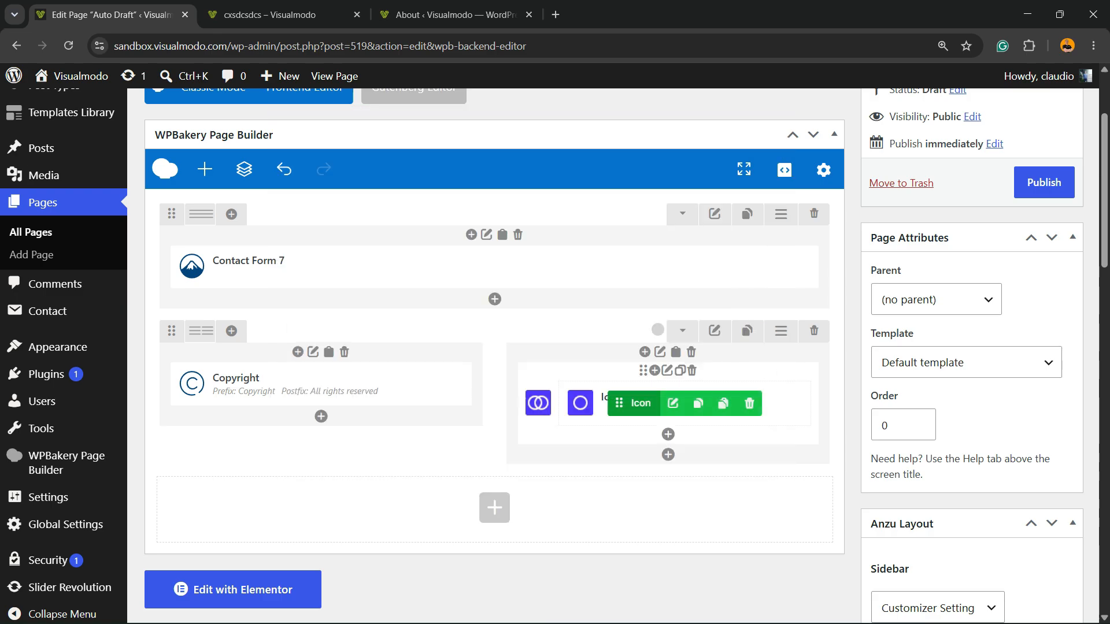
{"action": "left_click", "coordinate": [692, 370]}
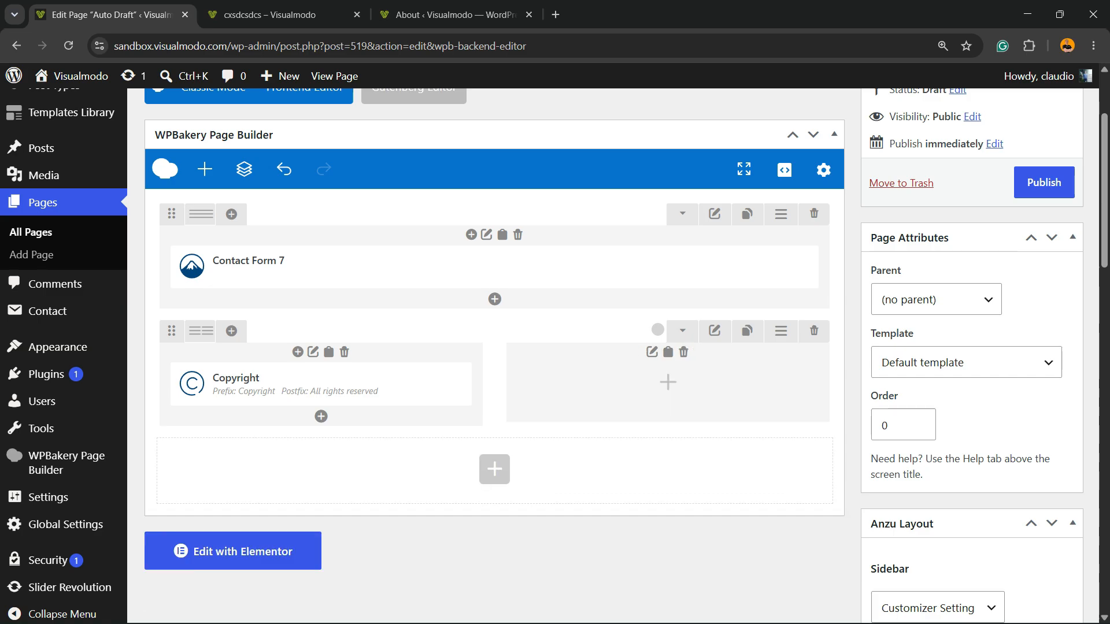
Step: Add the standard WPBakery Icon element to the empty column beside the Copyright element
{"action": "left_click", "coordinate": [668, 382]}
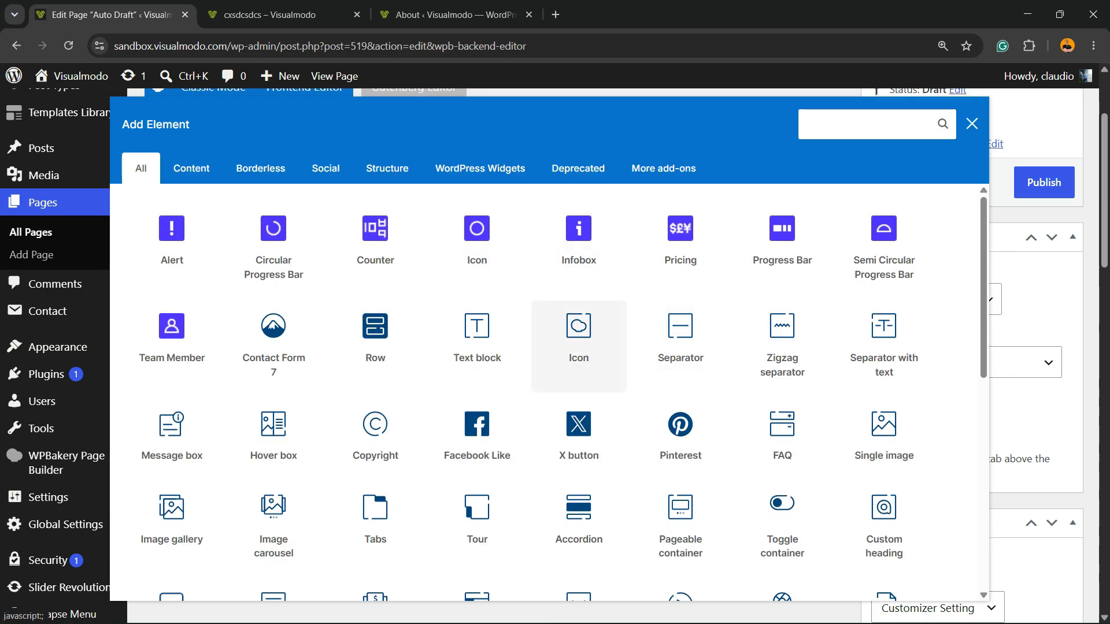
{"action": "left_click", "coordinate": [578, 341]}
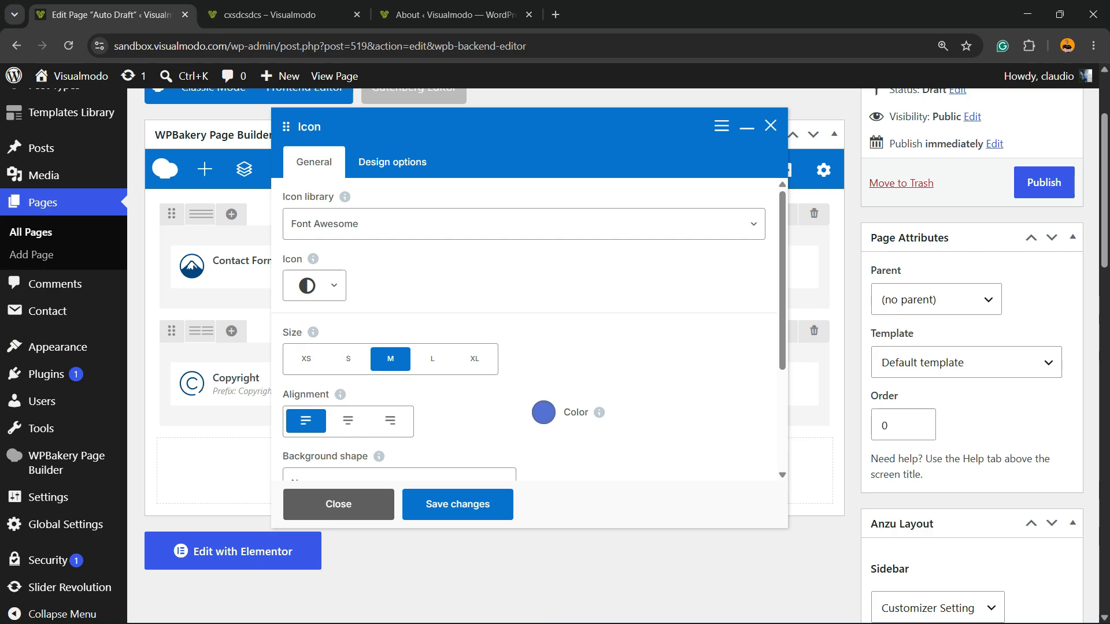
{"action": "scroll", "coordinate": [530, 329], "scroll_direction": "down", "scroll_amount": 3}
{"action": "scroll", "coordinate": [530, 330], "scroll_direction": "up", "scroll_amount": 3}
Step: Choose the Facebook "f" from Font Awesome for the icon by searching "faceb", leave its link empty and save the element
{"action": "left_click", "coordinate": [334, 285]}
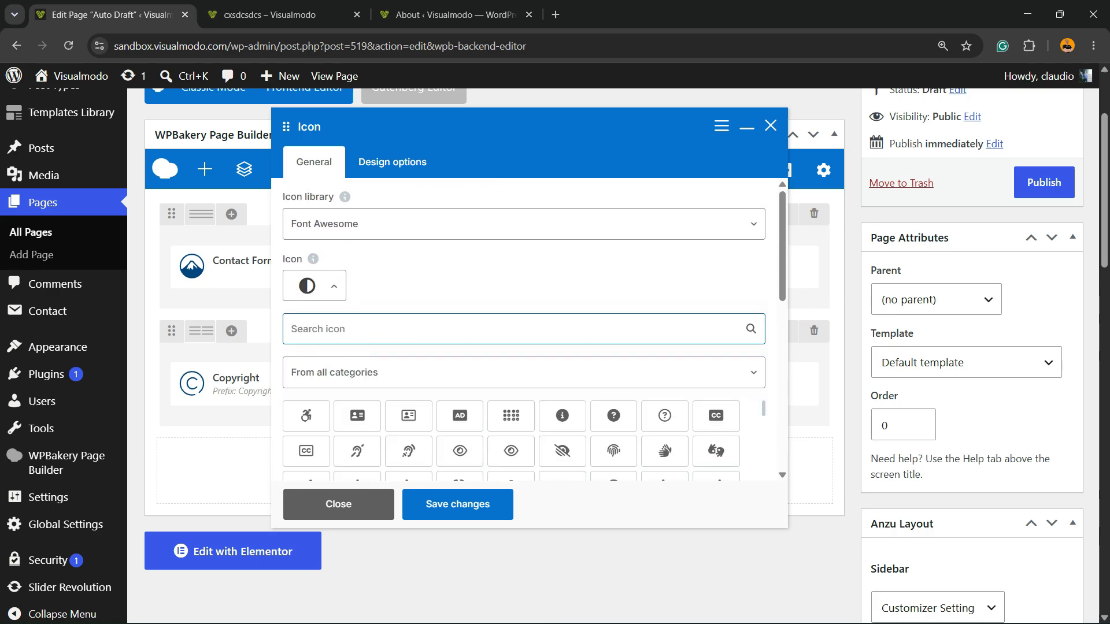
{"action": "type", "text": "fac"}
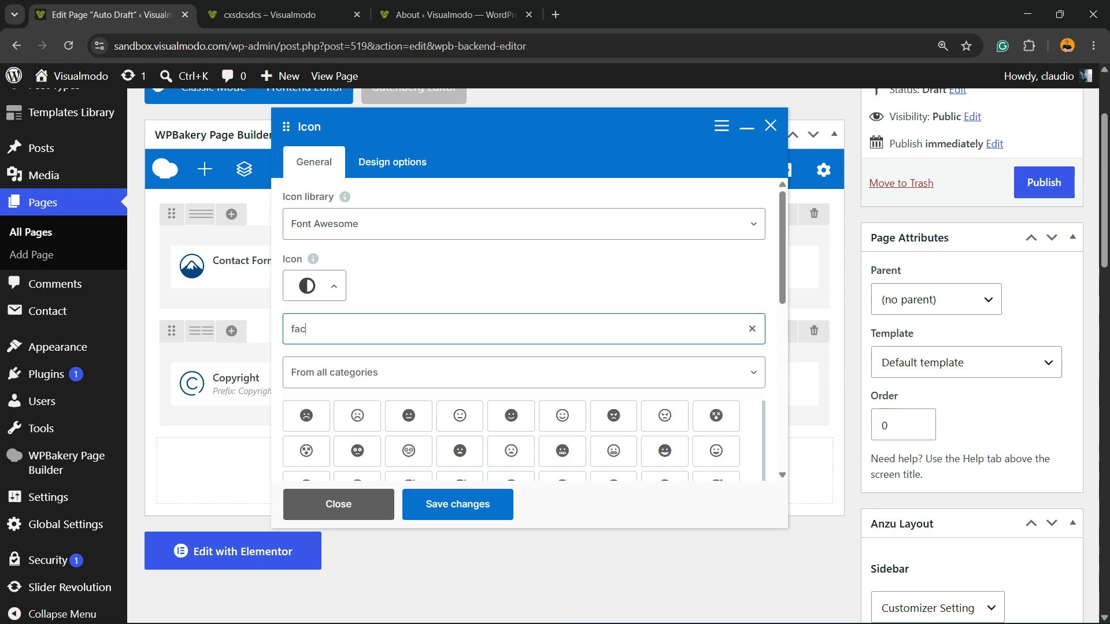
{"action": "type", "text": "eb"}
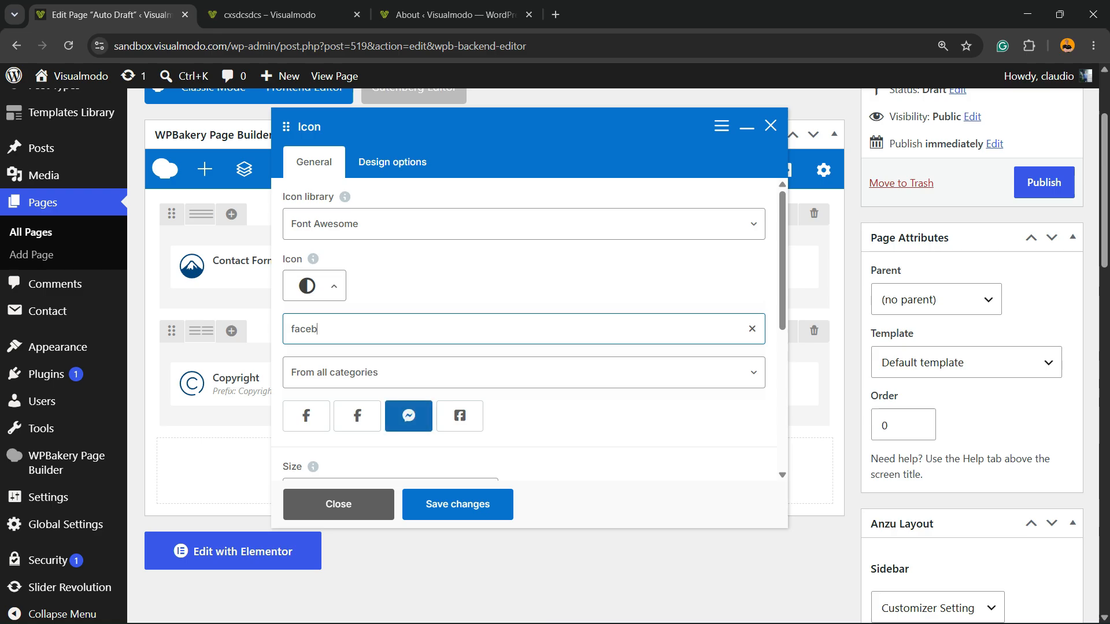
{"action": "left_click", "coordinate": [306, 416]}
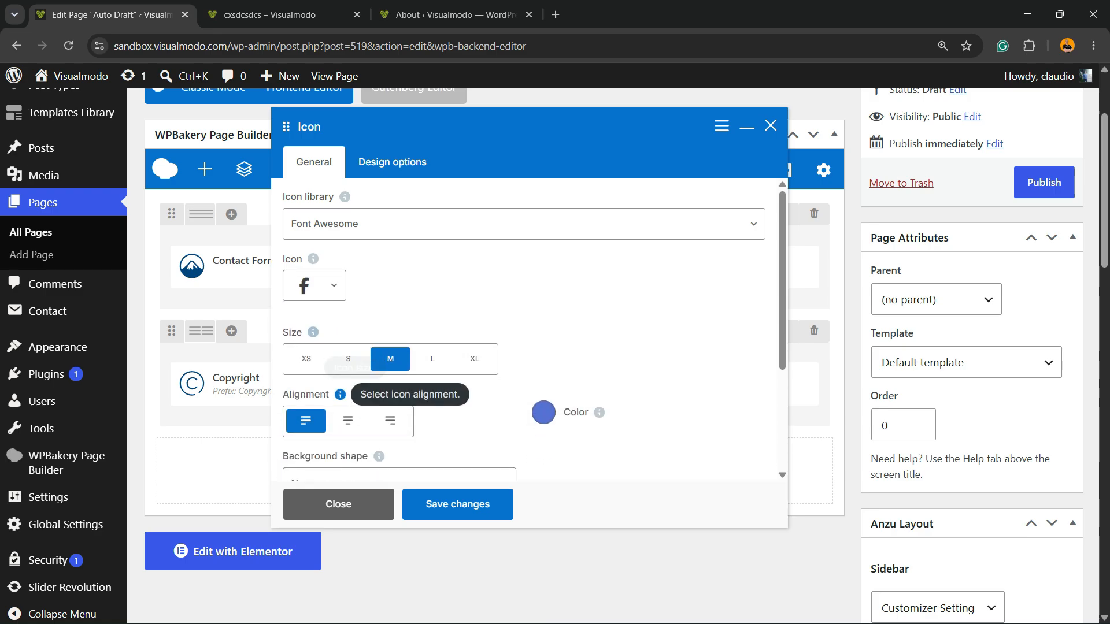
{"action": "scroll", "coordinate": [404, 347], "scroll_direction": "down", "scroll_amount": 3}
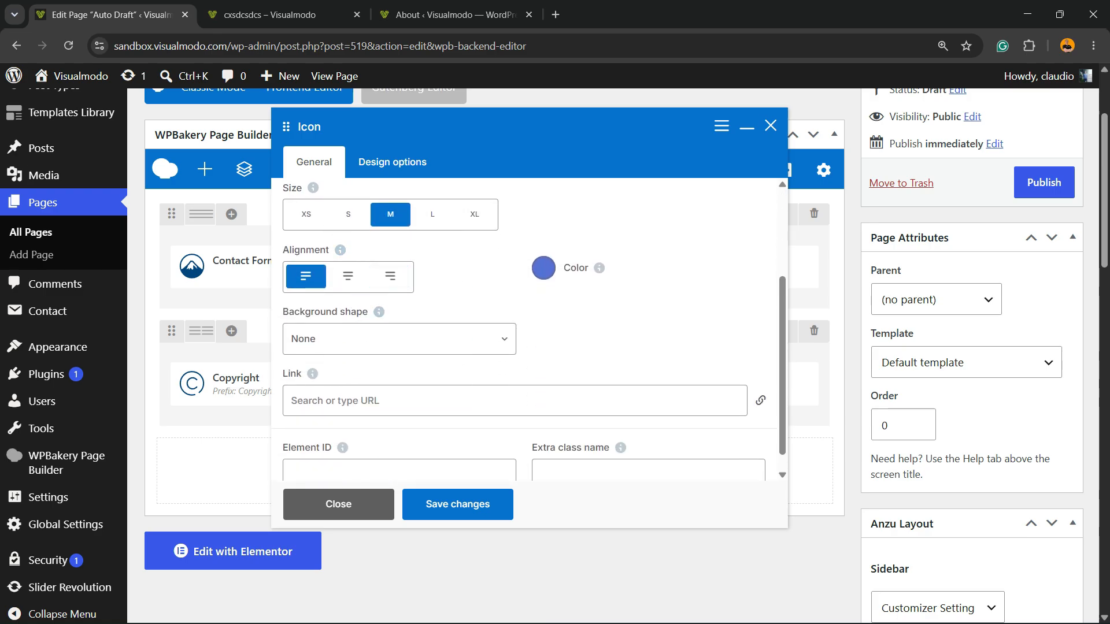
{"action": "left_click", "coordinate": [383, 400]}
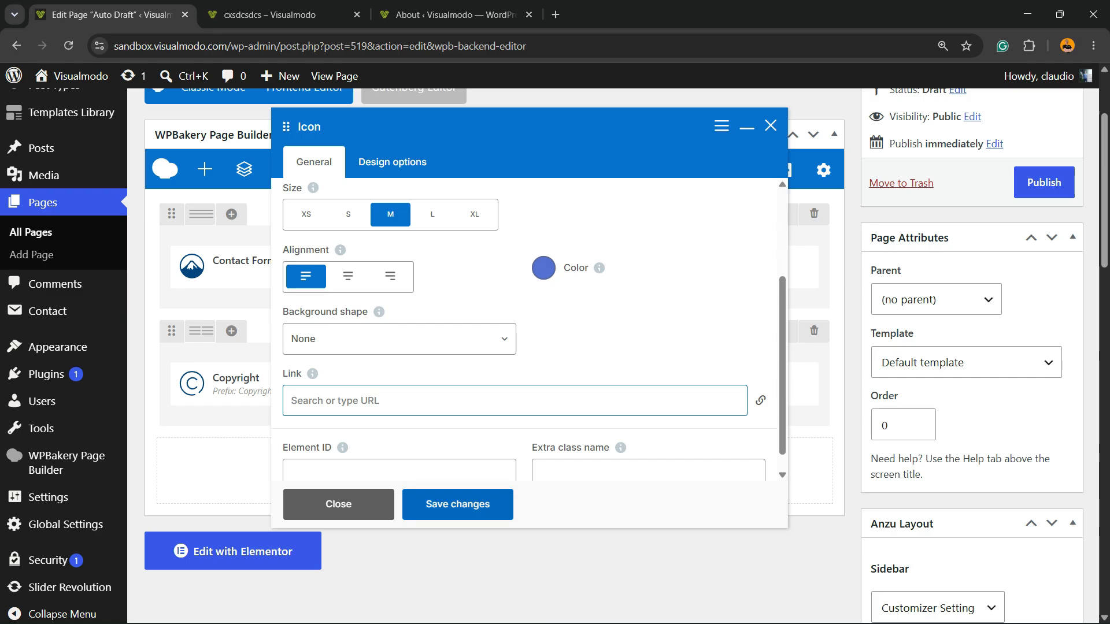
{"action": "left_click", "coordinate": [458, 504]}
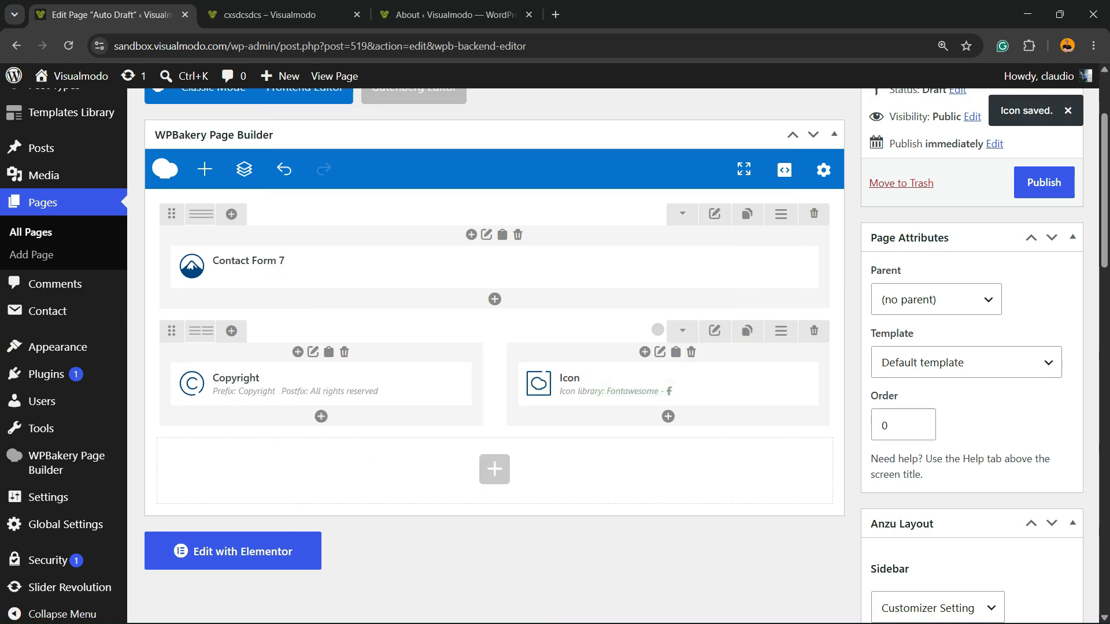
Step: Preview the page, examine the Facebook icon in the grey footer row and return to the page editor
{"action": "scroll", "coordinate": [665, 381], "scroll_direction": "up", "scroll_amount": 3}
{"action": "left_click", "coordinate": [1040, 190]}
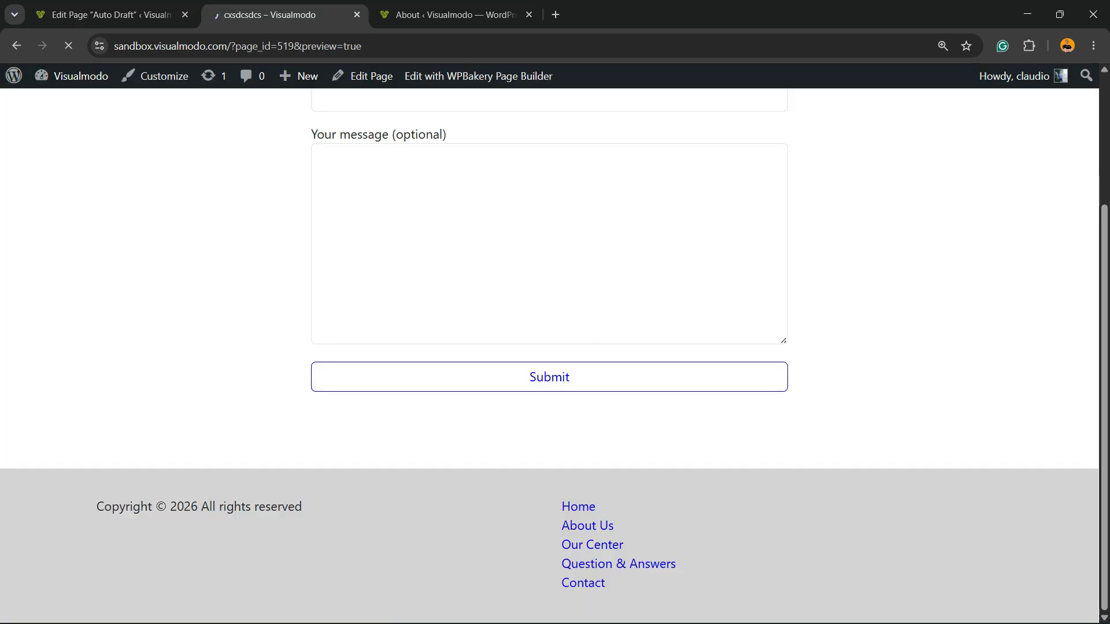
{"action": "scroll", "coordinate": [549, 347], "scroll_direction": "down", "scroll_amount": 3}
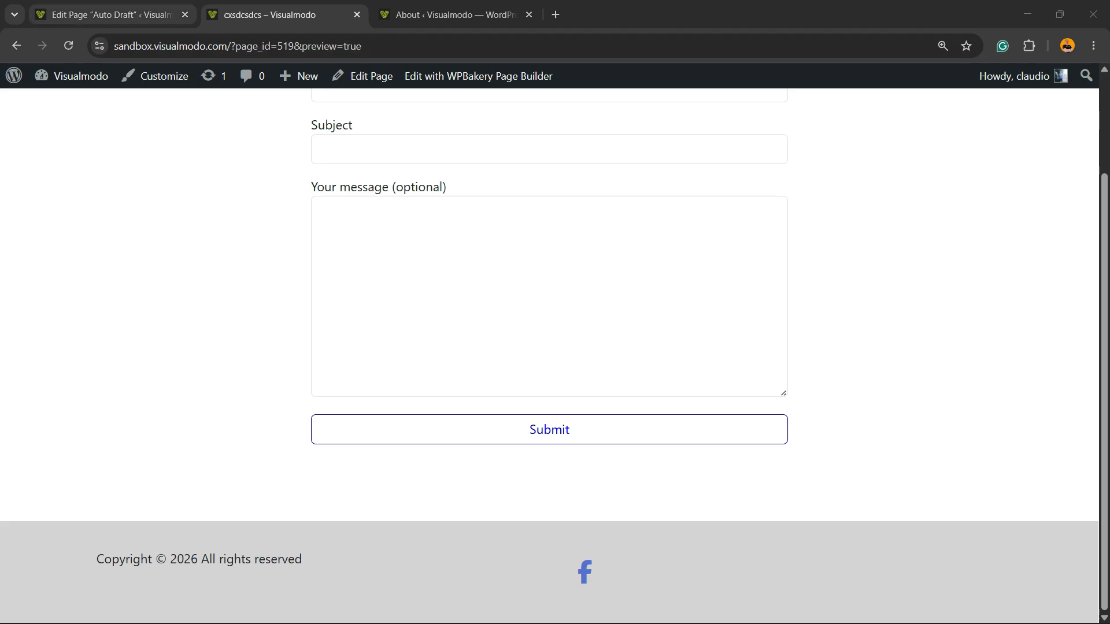
{"action": "left_click", "coordinate": [112, 15]}
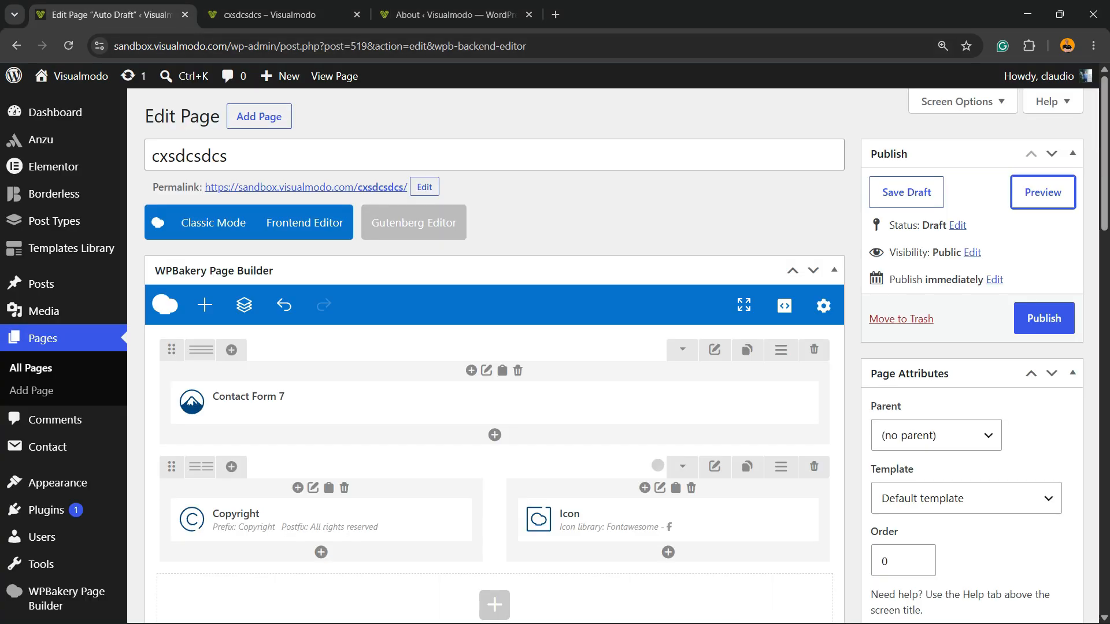